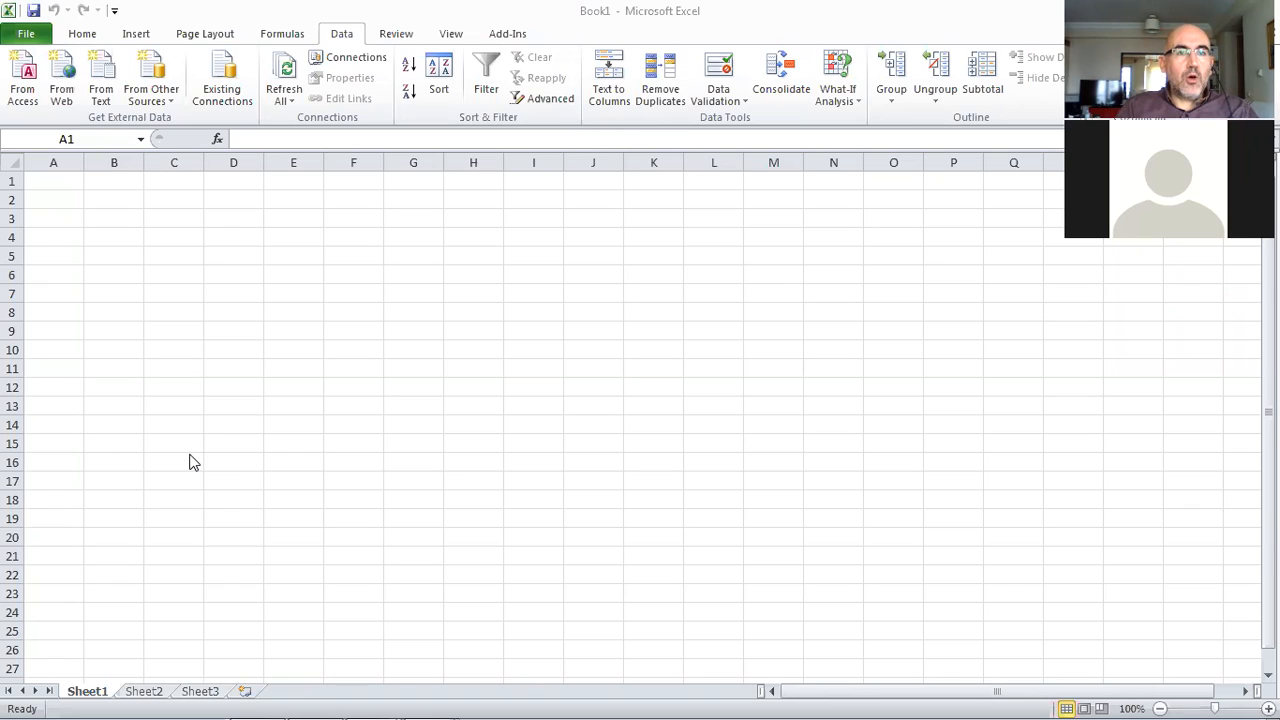
Enter the numbers 1 to 5 across cells A1 to E1
click(59, 190)
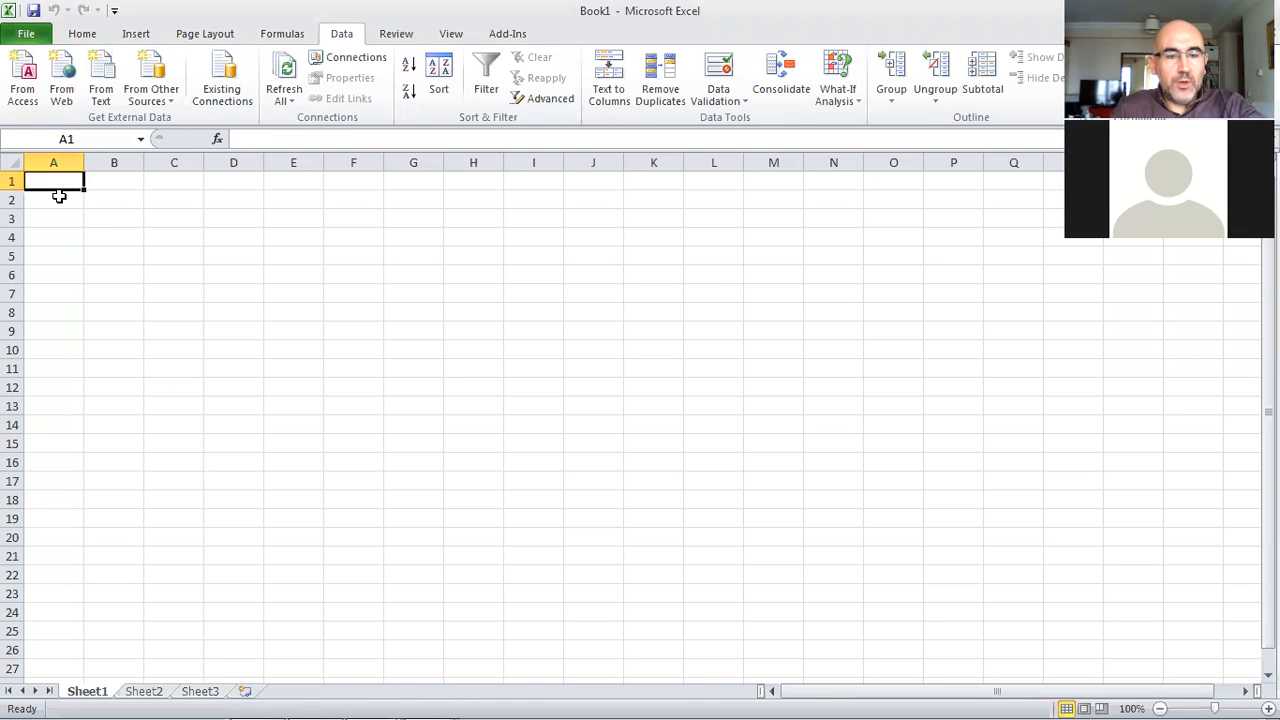
text(1)
key(Tab)
text(2)
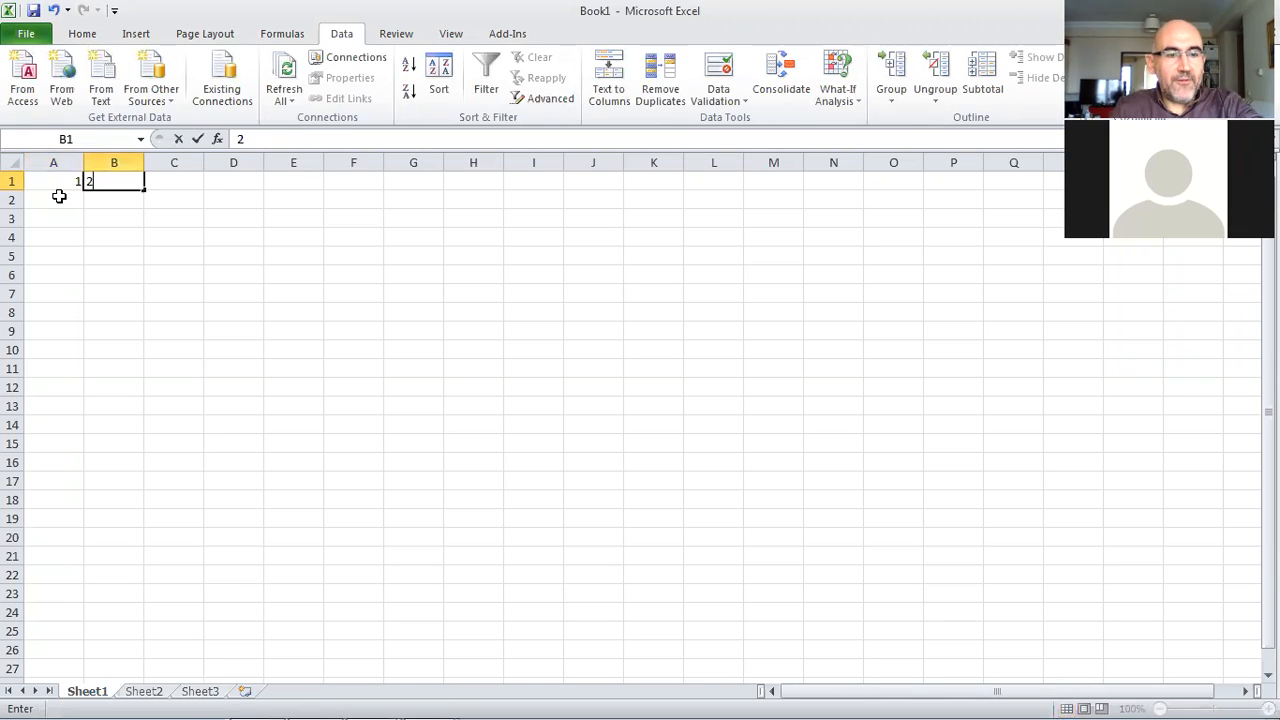
key(Tab)
text(3)
key(Tab)
text(4)
key(Tab)
text(5)
key(Tab)
key(Down)
key(Left)
key(Left)
key(Left)
key(Left)
key(Left)
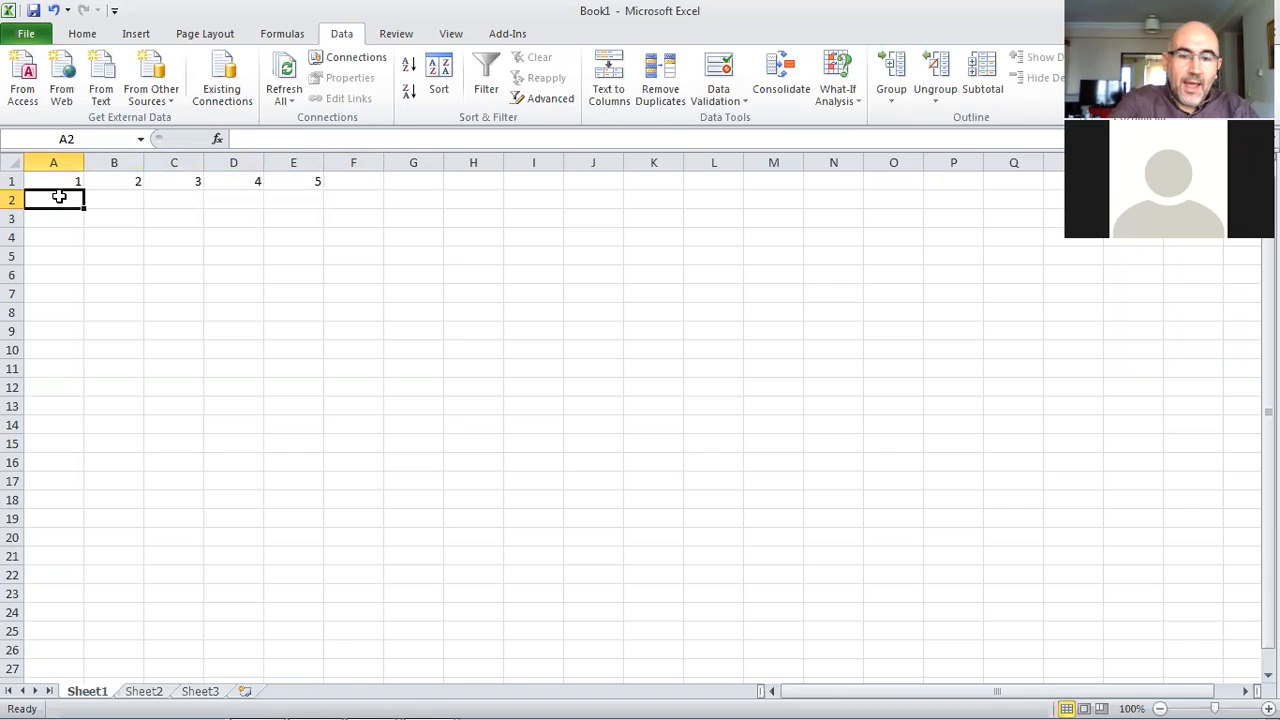
Enter the formula =A1+10 in cell A2
text(=)
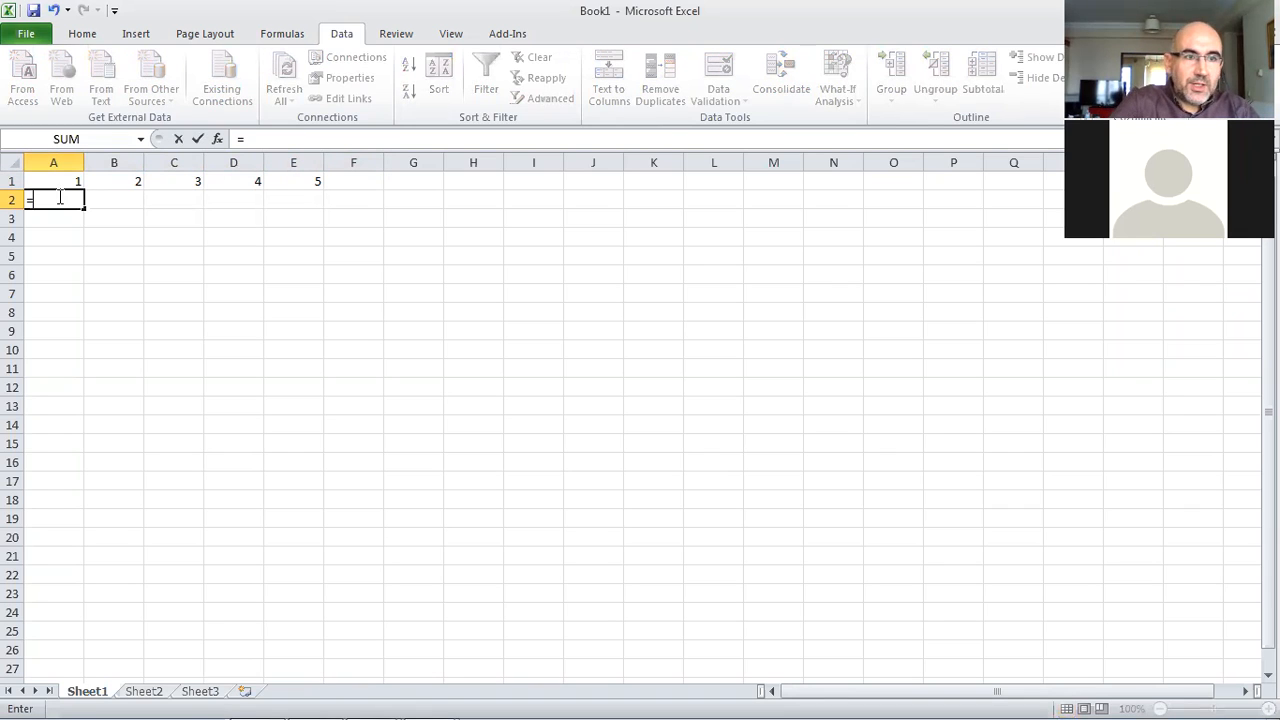
click(66, 177)
text(+10)
key(Return)
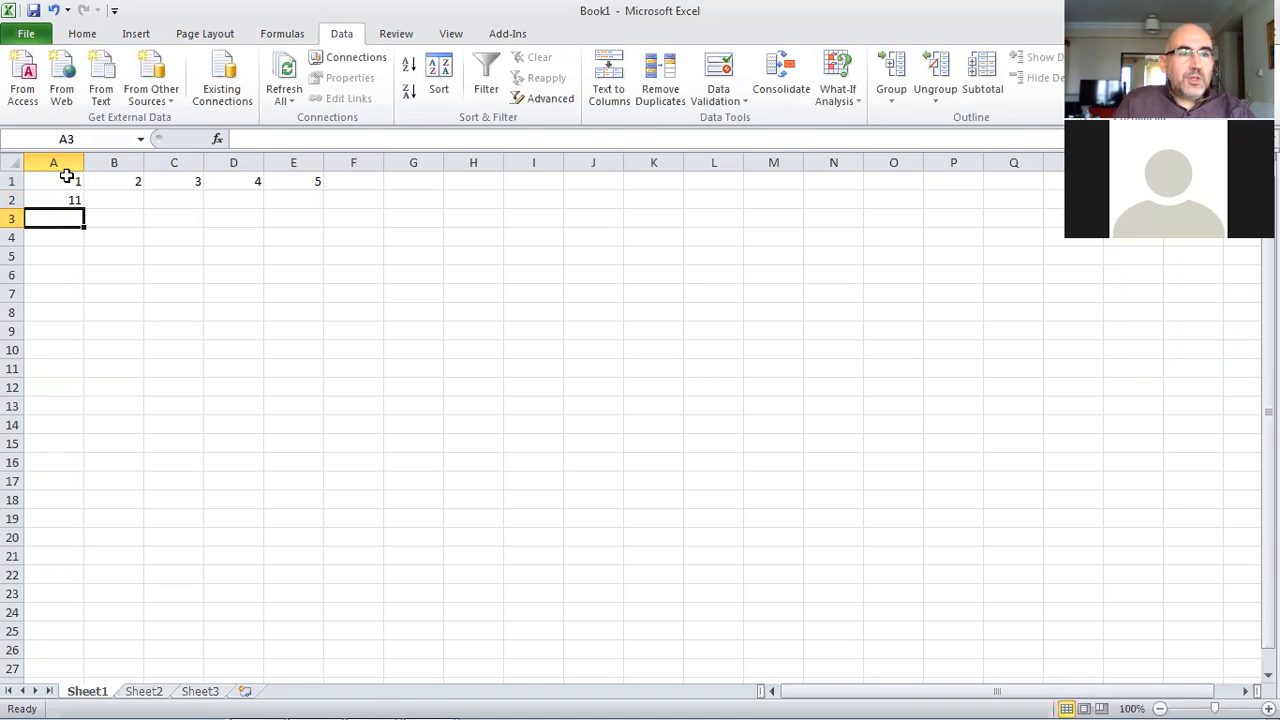
Fill the A2 formula across to E2 and down through row 5
click(72, 200)
drag(81, 207, 326, 210)
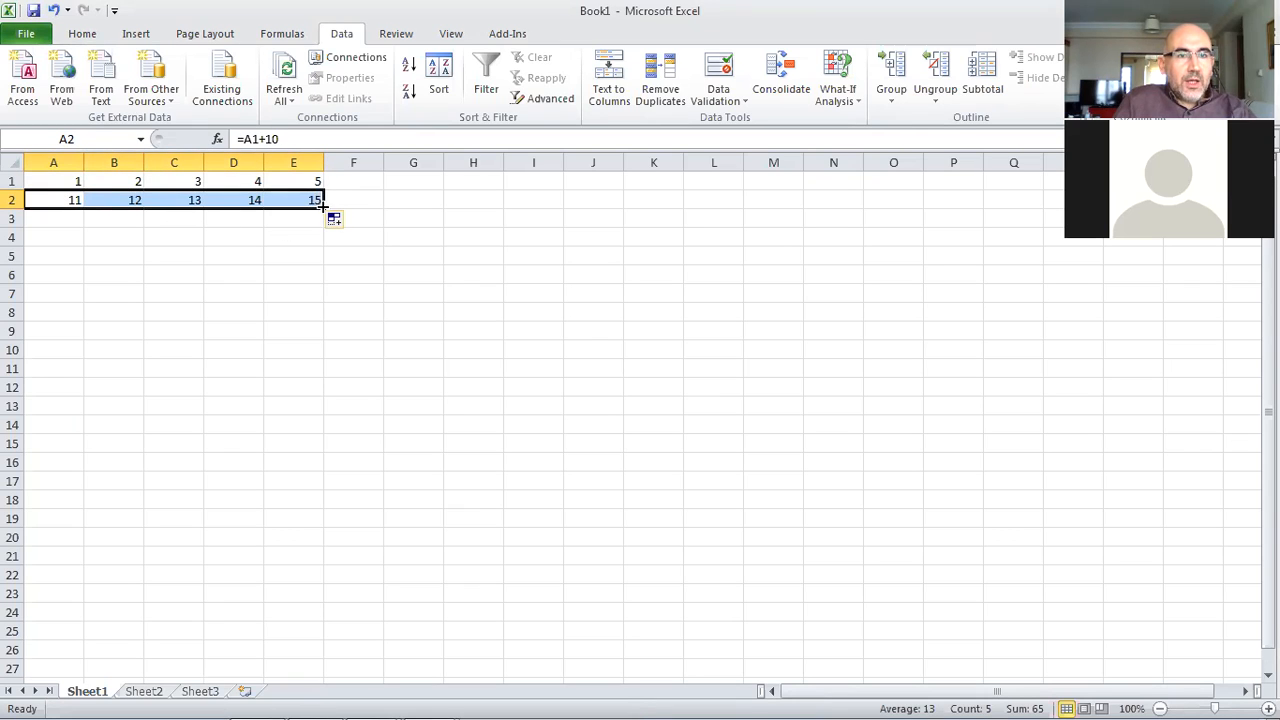
drag(323, 209, 321, 266)
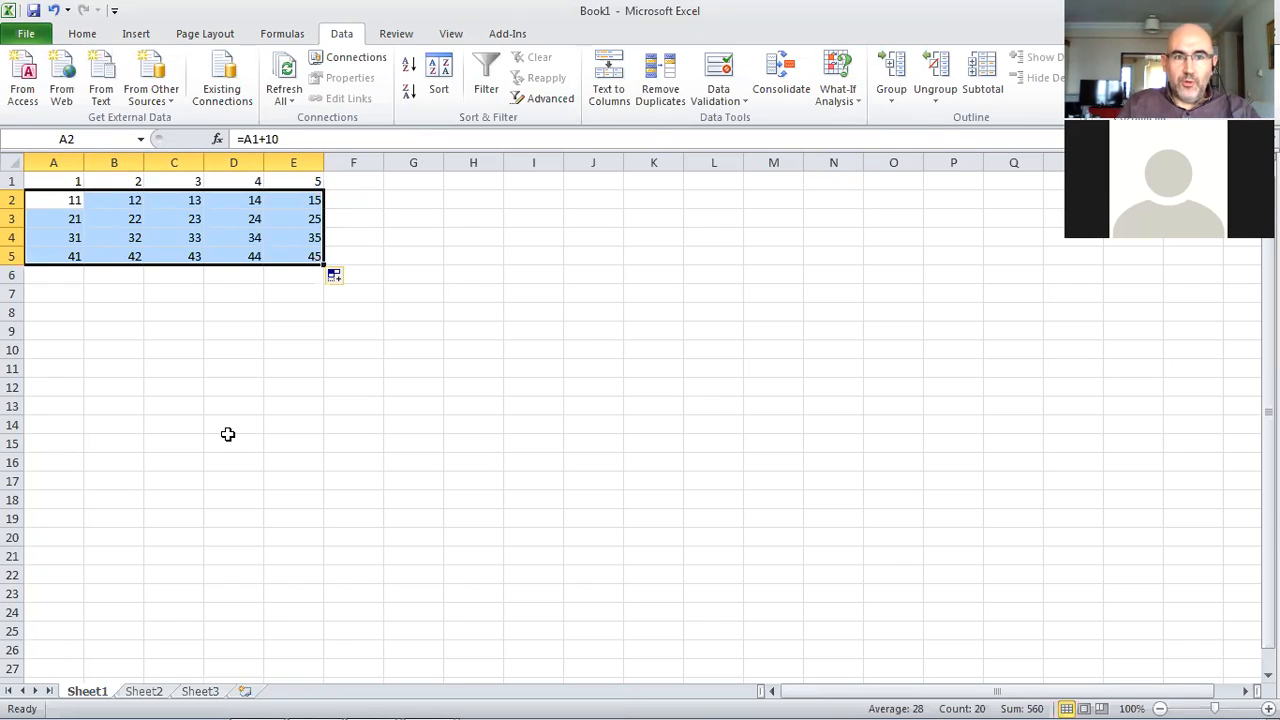
Enter the formula =A1 in cell A7 and fill it across to E7
click(68, 293)
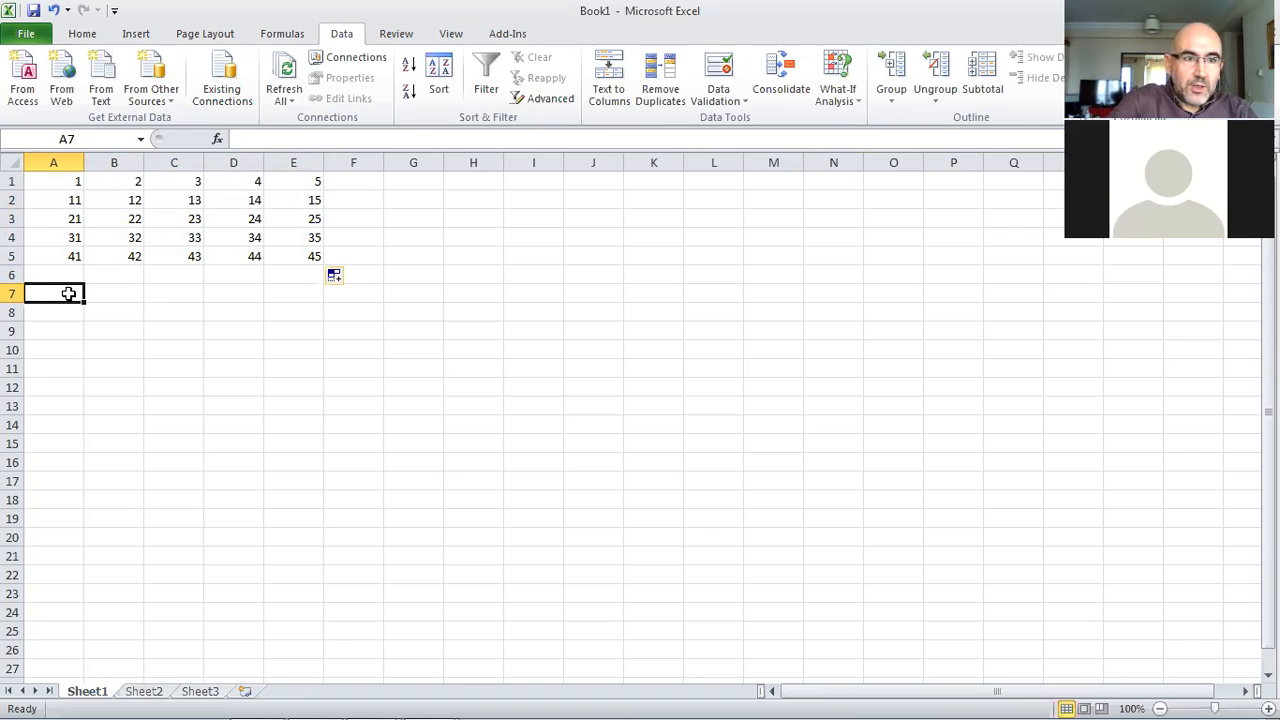
text(=)
click(50, 182)
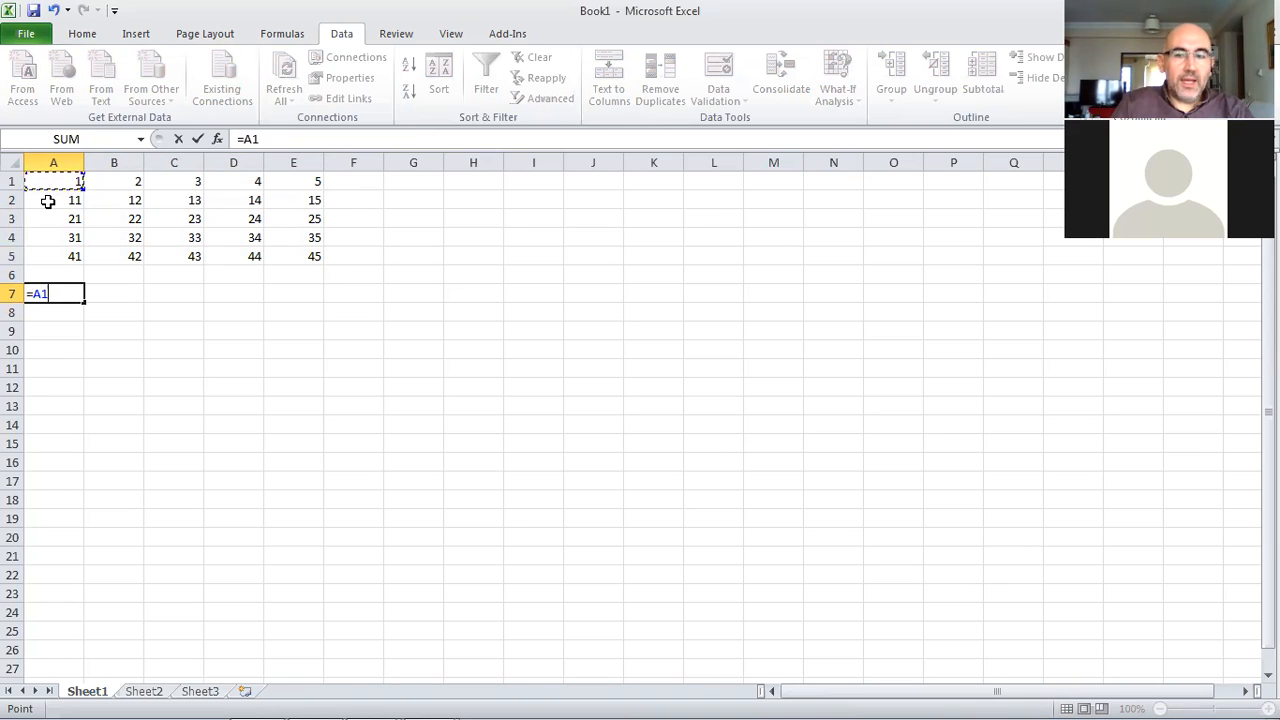
key(Return)
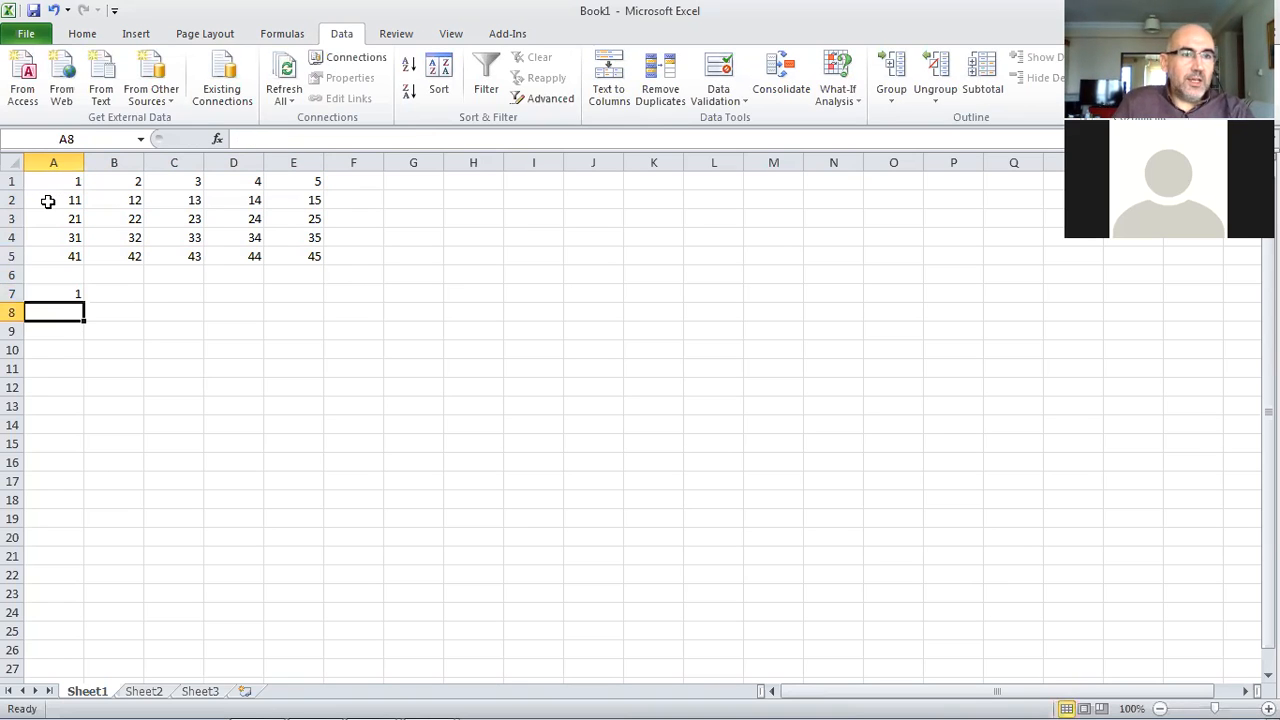
click(71, 291)
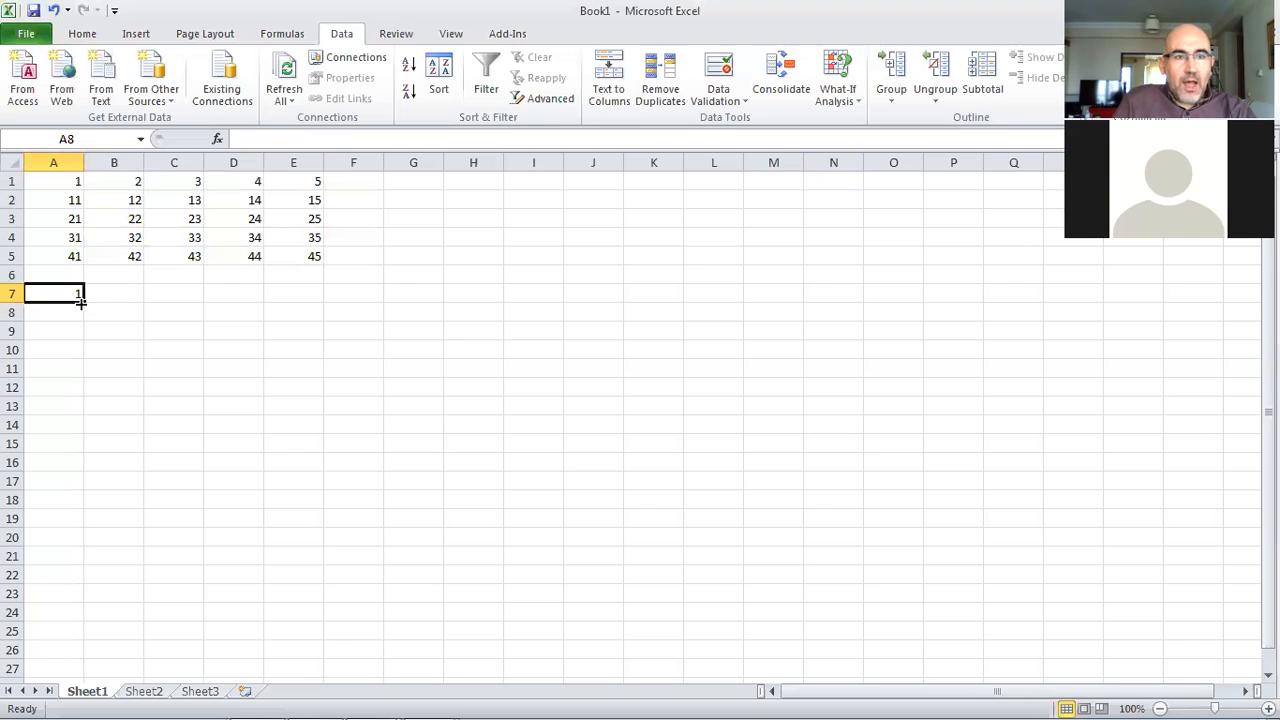
drag(81, 302, 318, 303)
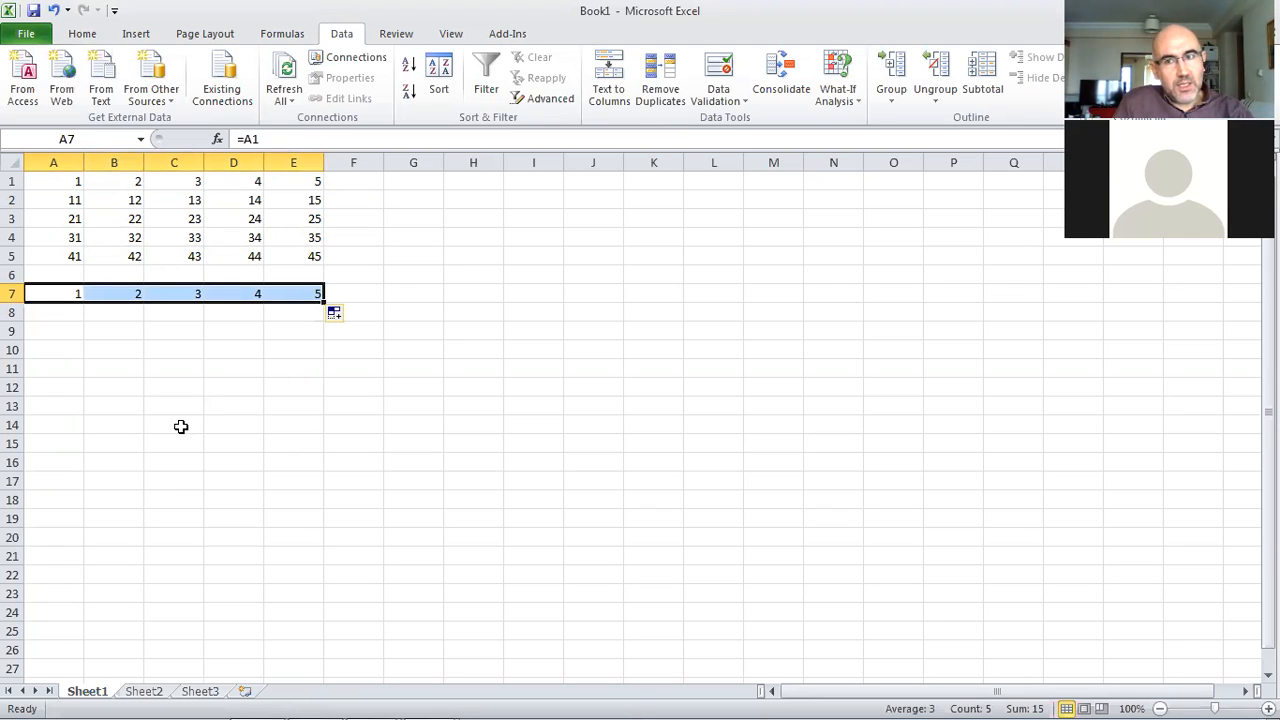
Inspect the relative references in the copied formulas of cells B7 through E7
click(112, 290)
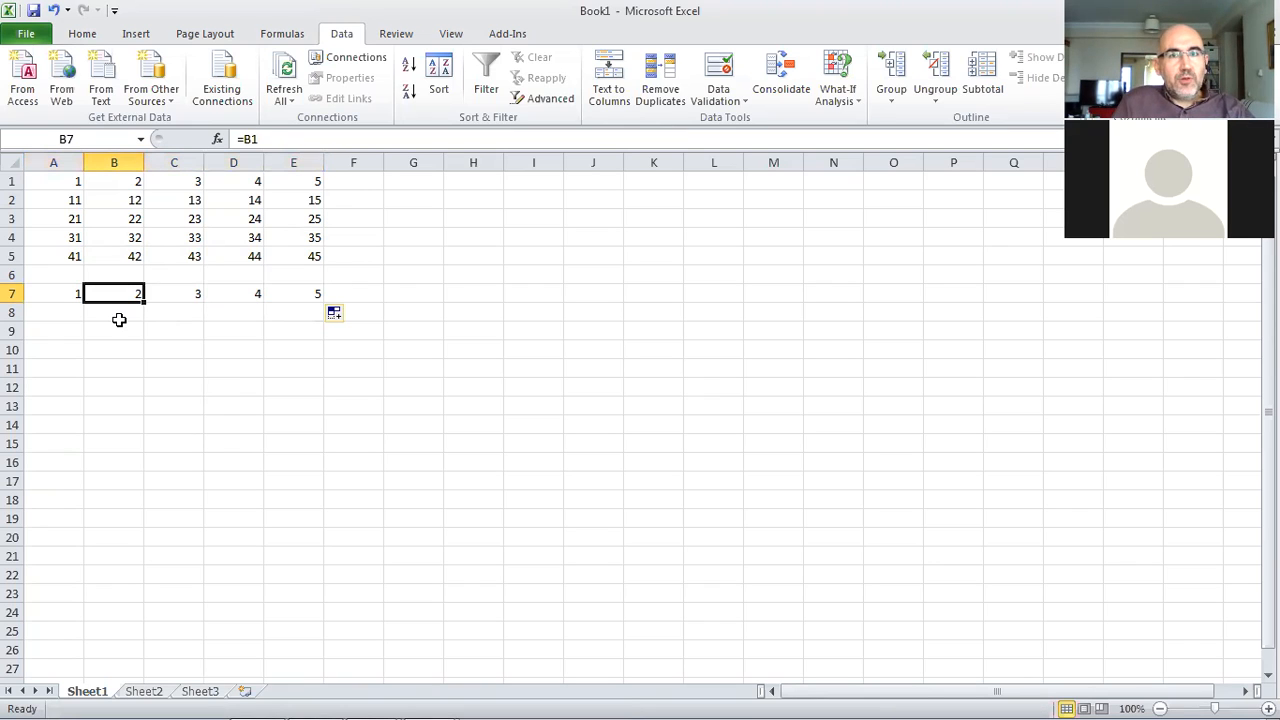
click(172, 292)
click(222, 292)
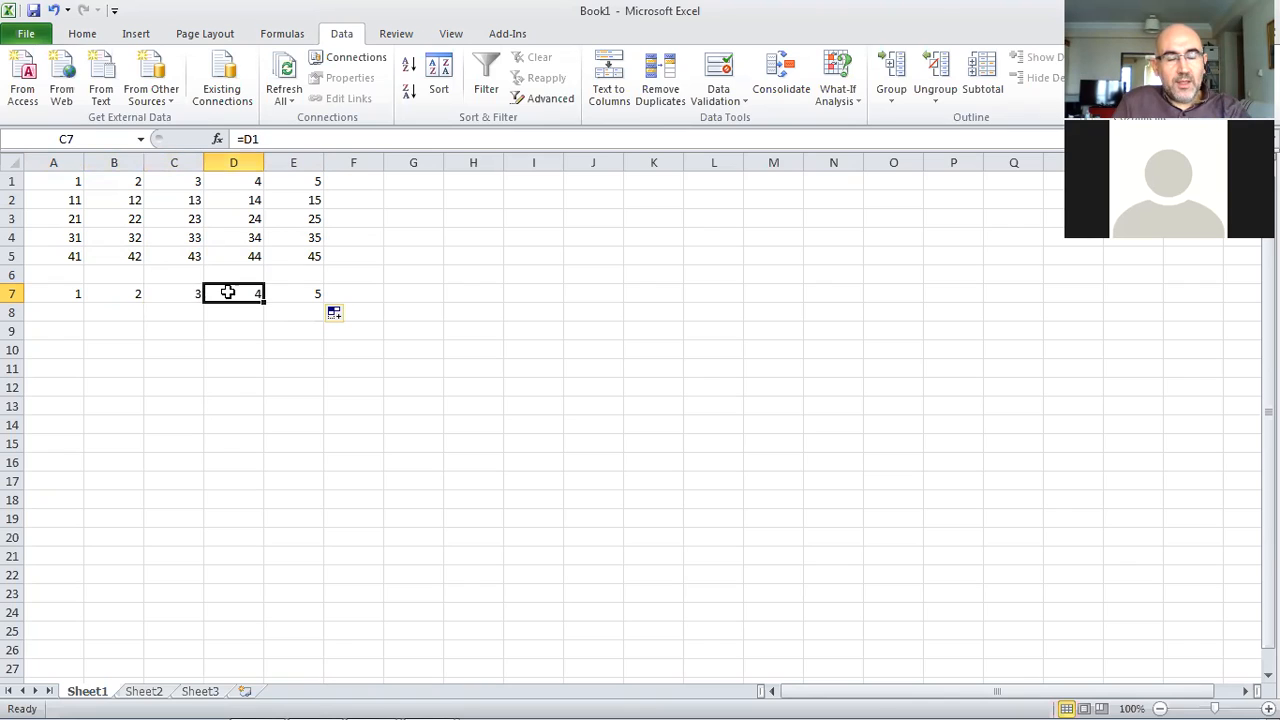
click(302, 292)
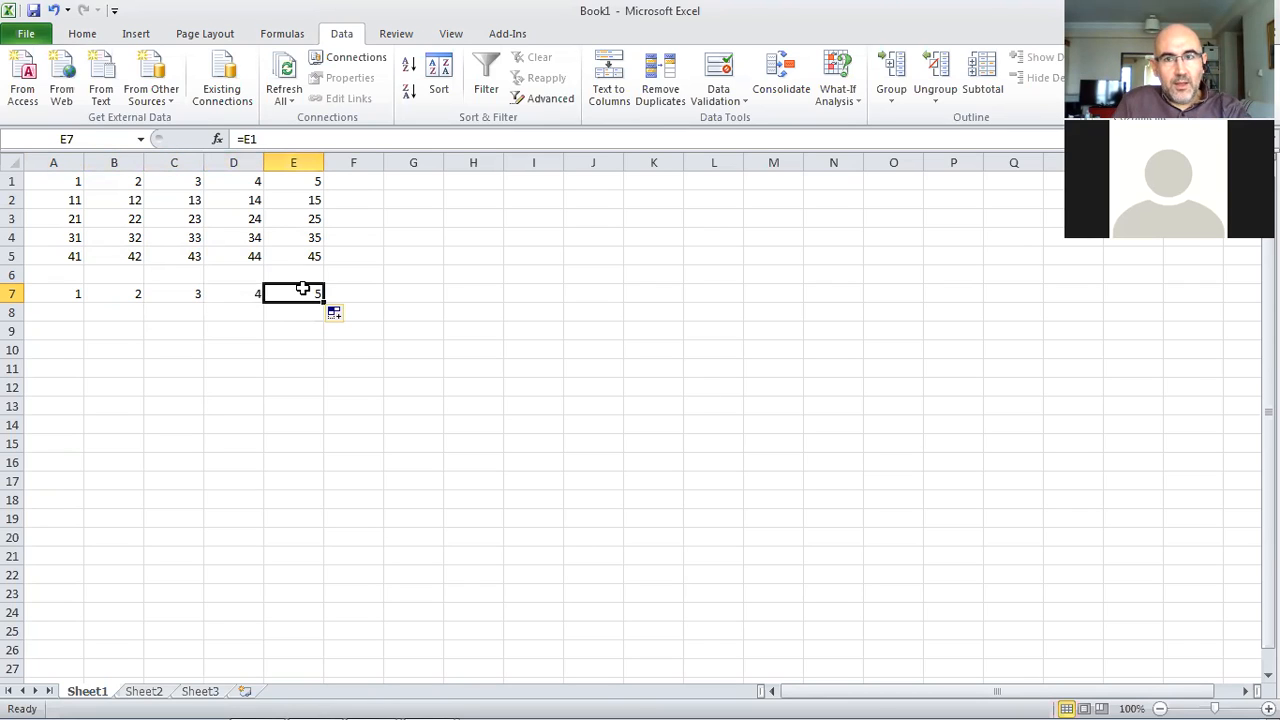
Fill the A7:E7 formulas down through row 11 and review the references in A9 to A11
drag(69, 292, 310, 375)
click(69, 330)
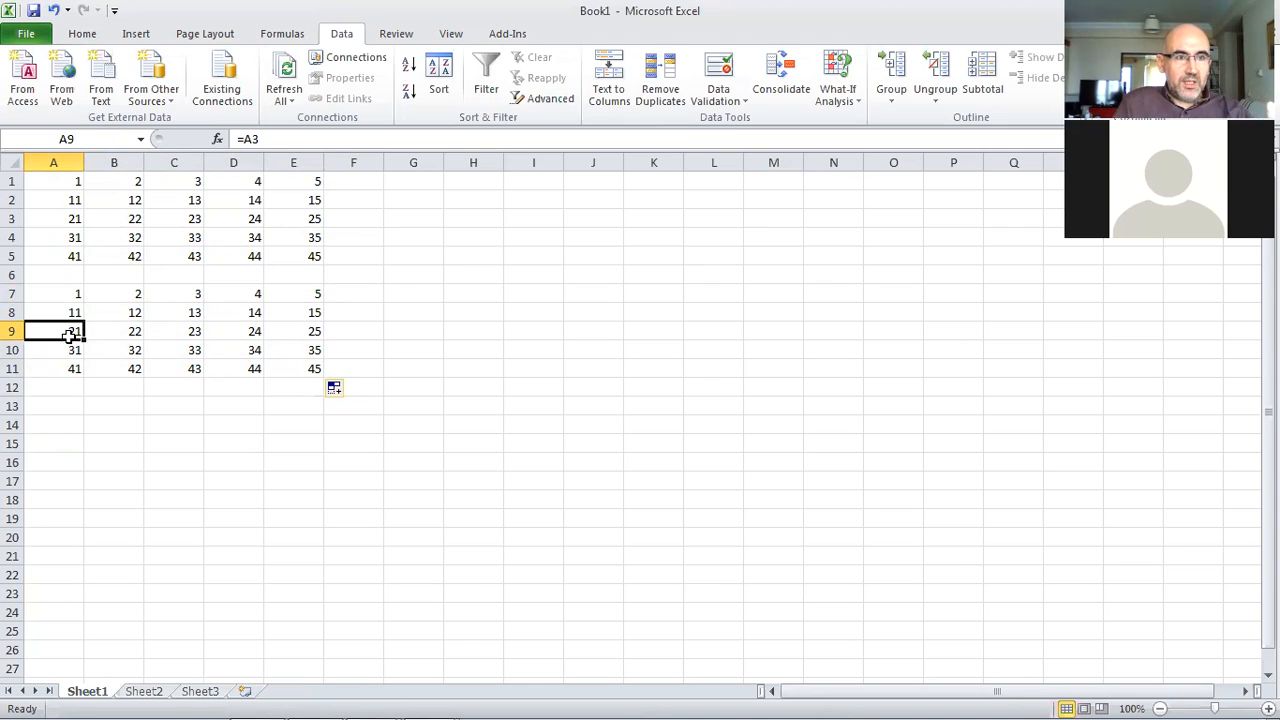
click(70, 348)
click(65, 366)
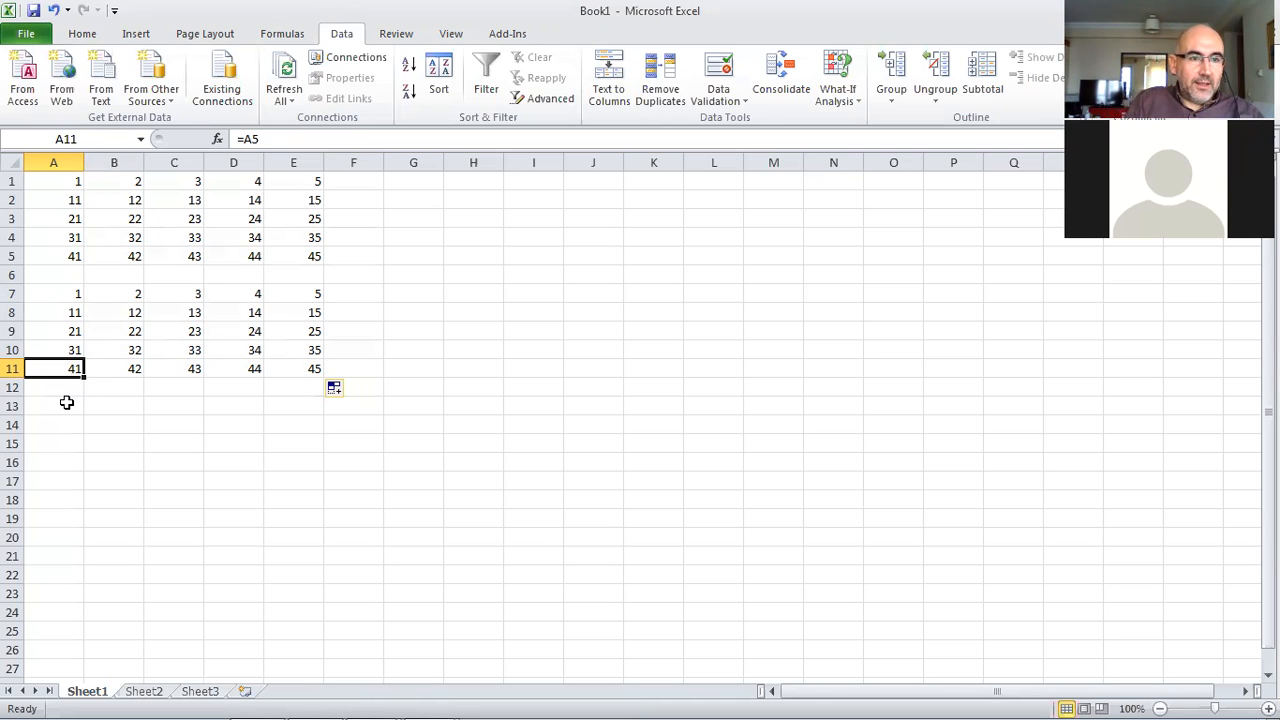
Enter the absolute-reference formula =$A$1 in A13 and fill it across and down to E17
click(66, 404)
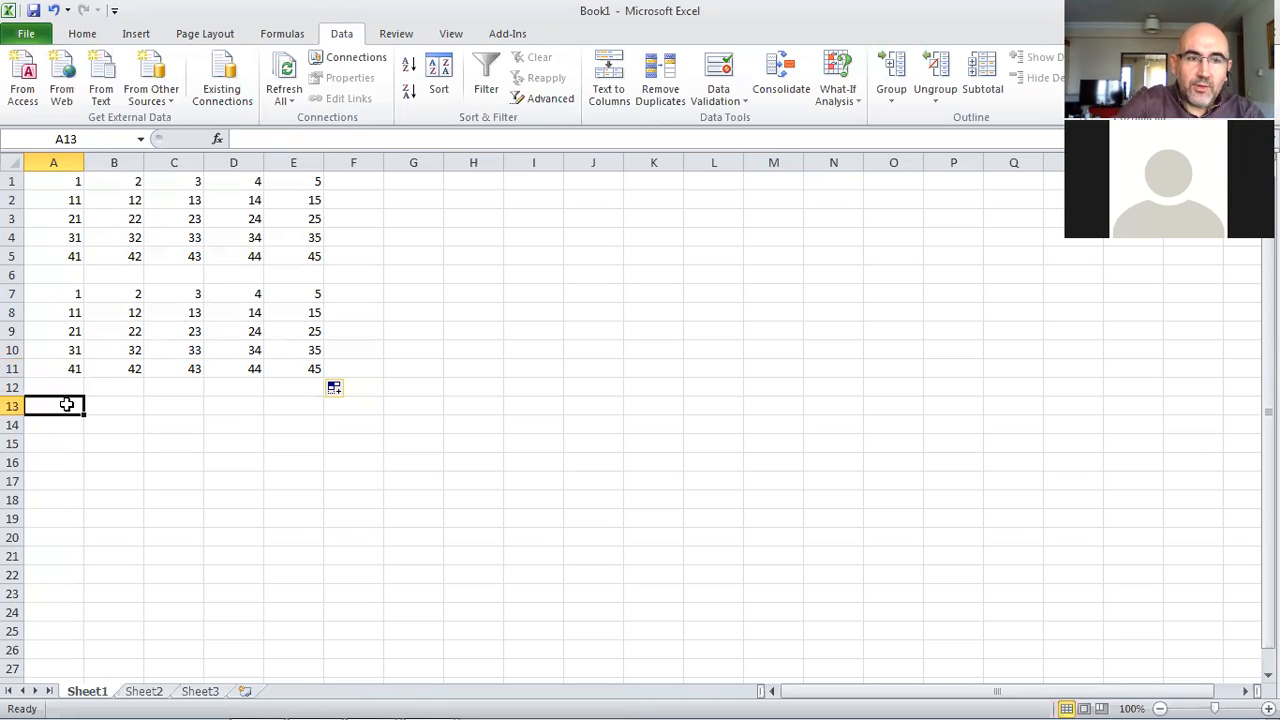
text(=)
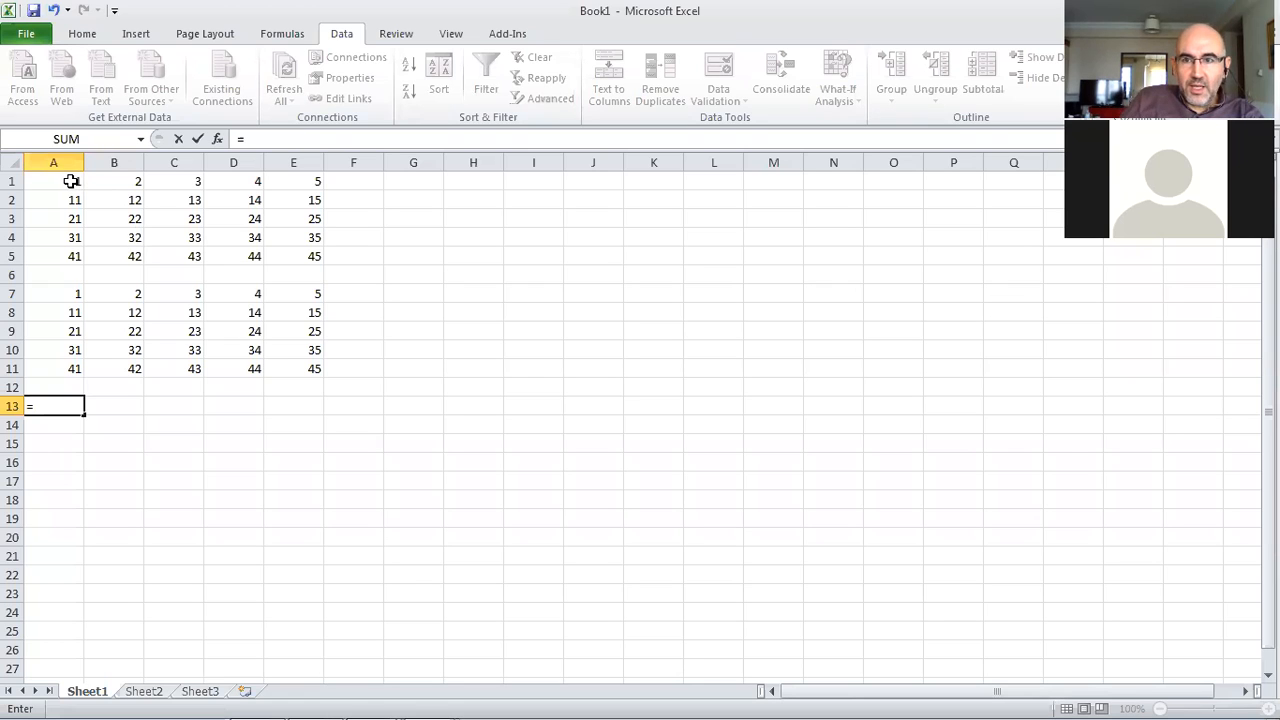
click(71, 181)
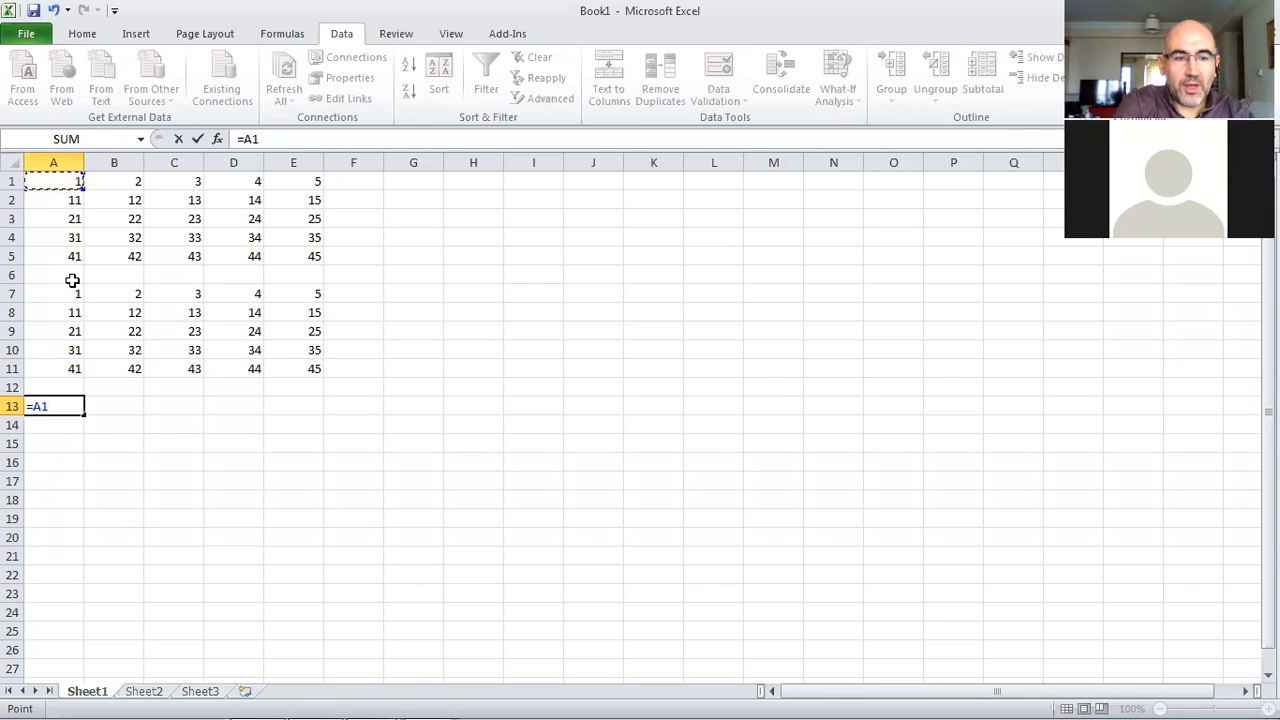
key(F4)
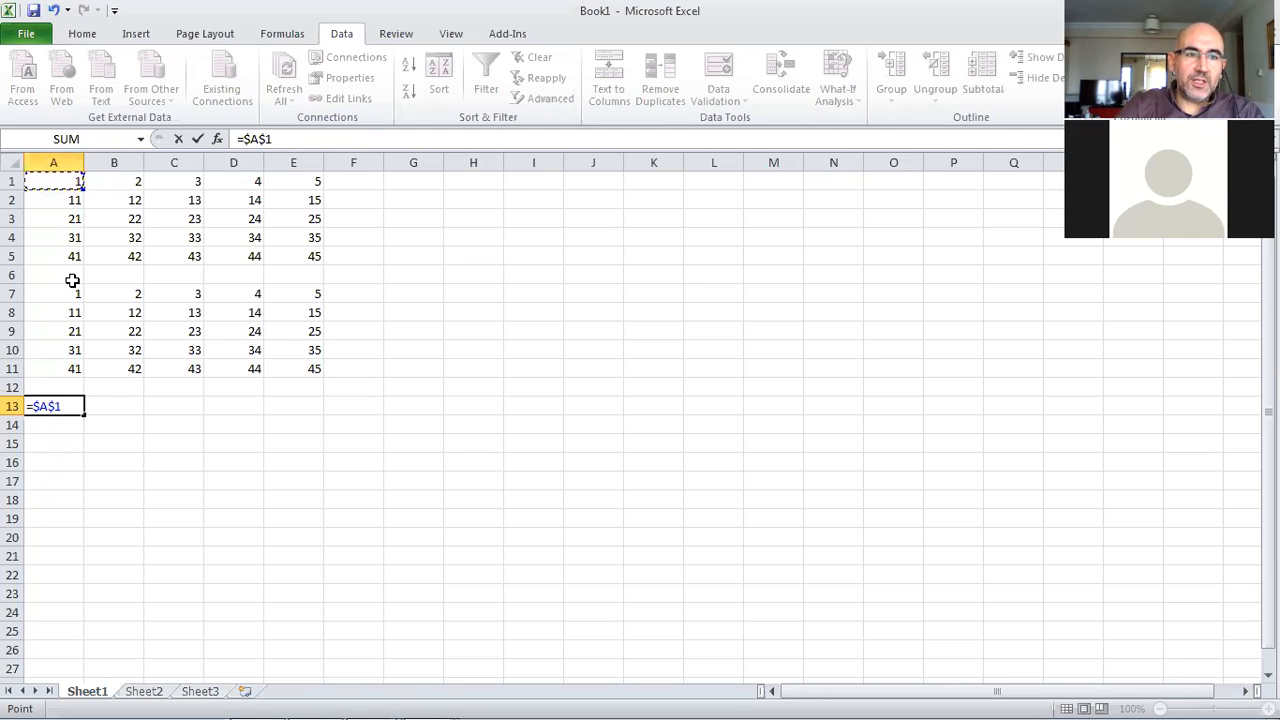
key(Return)
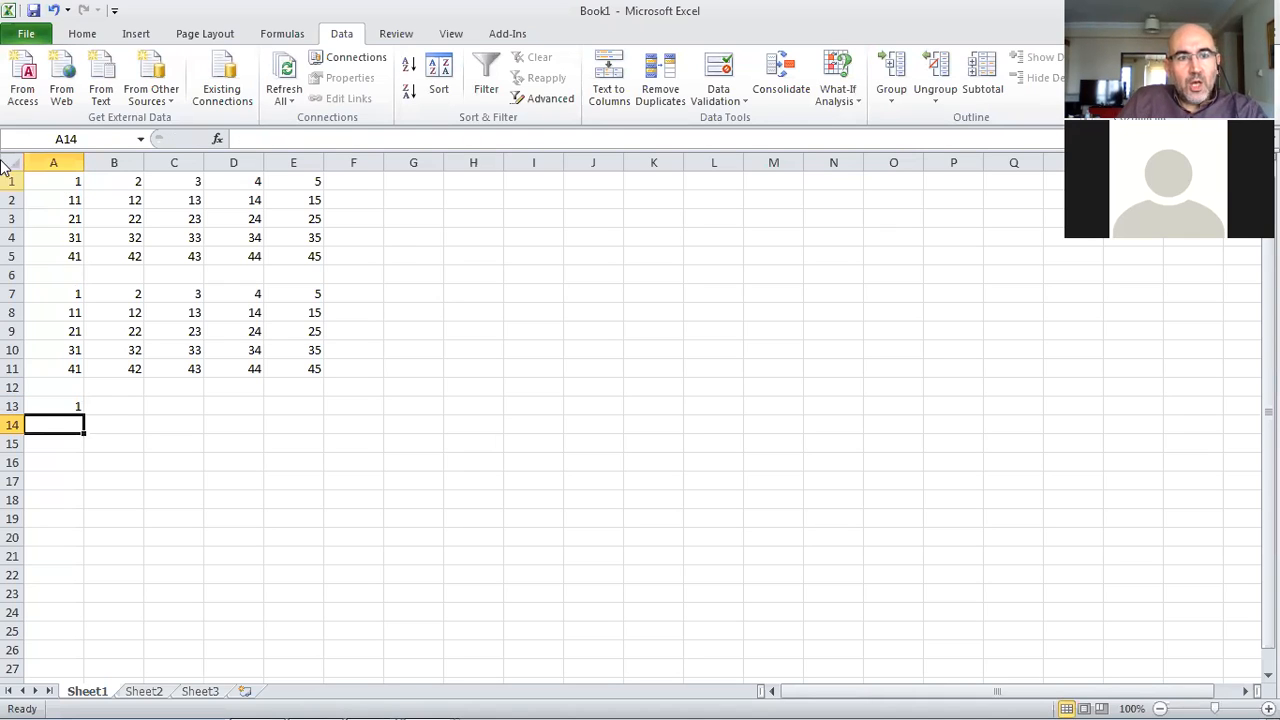
click(70, 405)
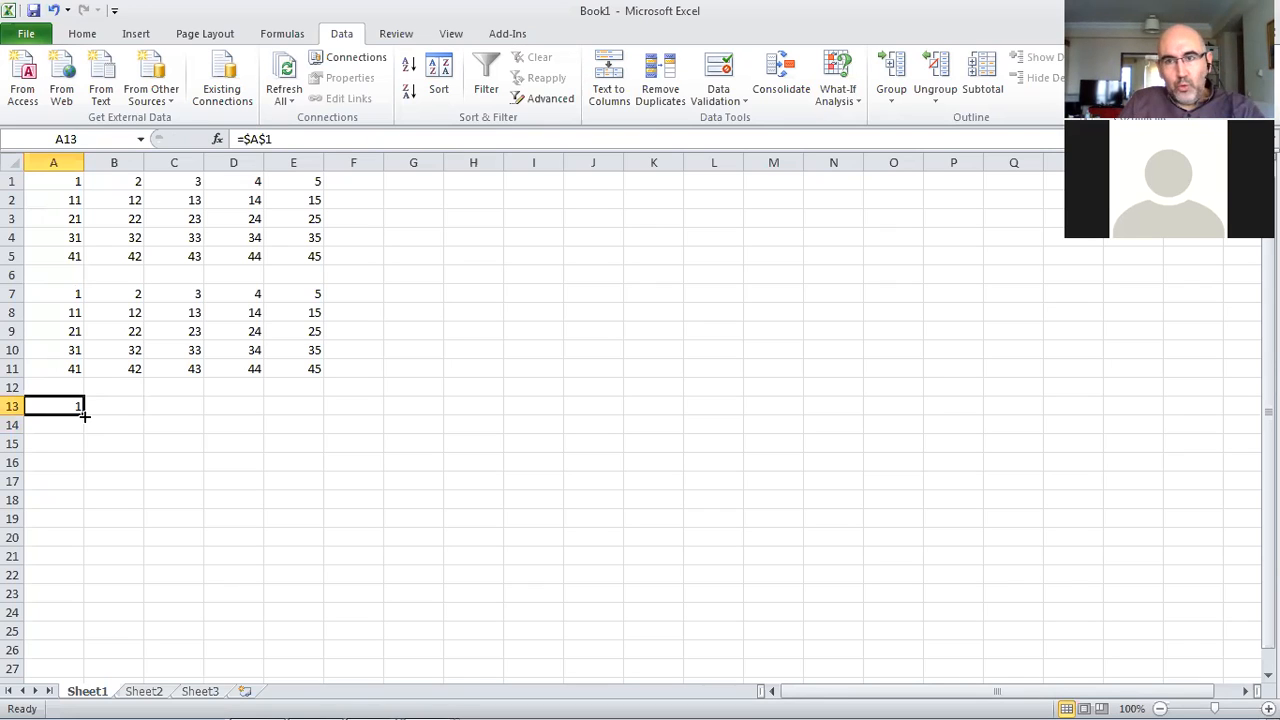
drag(85, 416, 300, 492)
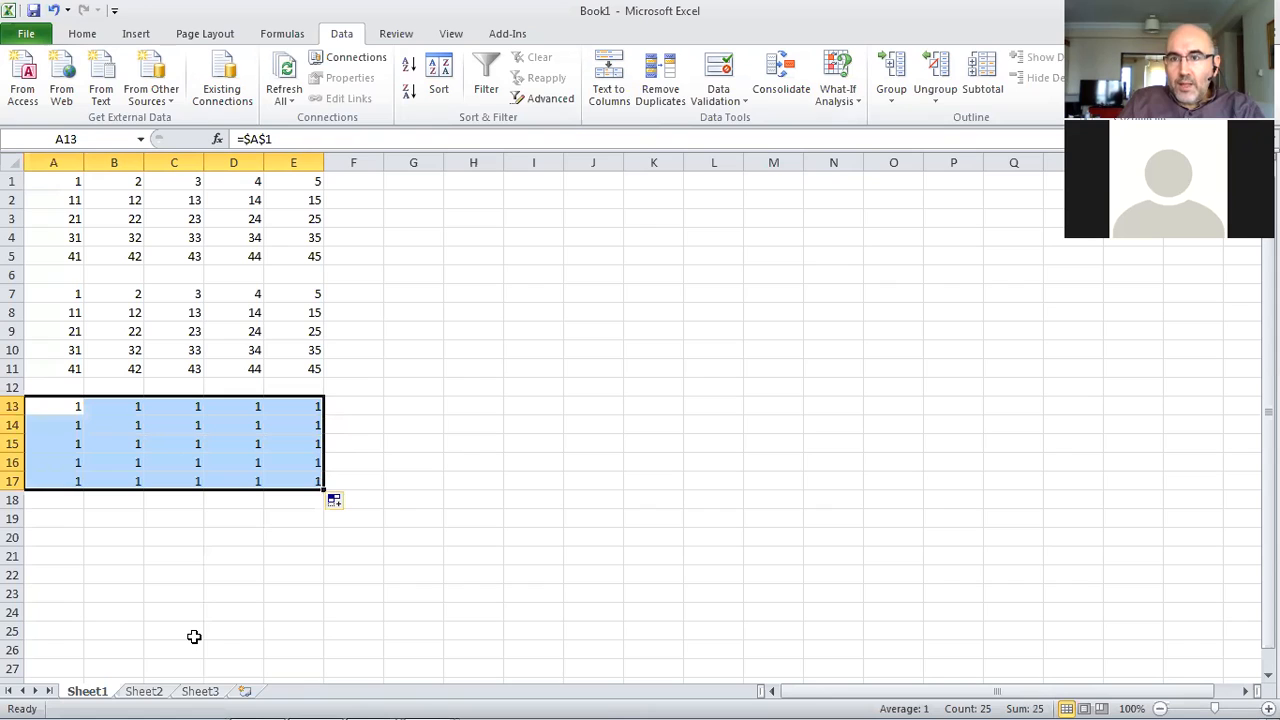
Inspect the copied absolute-reference formulas in the A13:E17 block
click(237, 481)
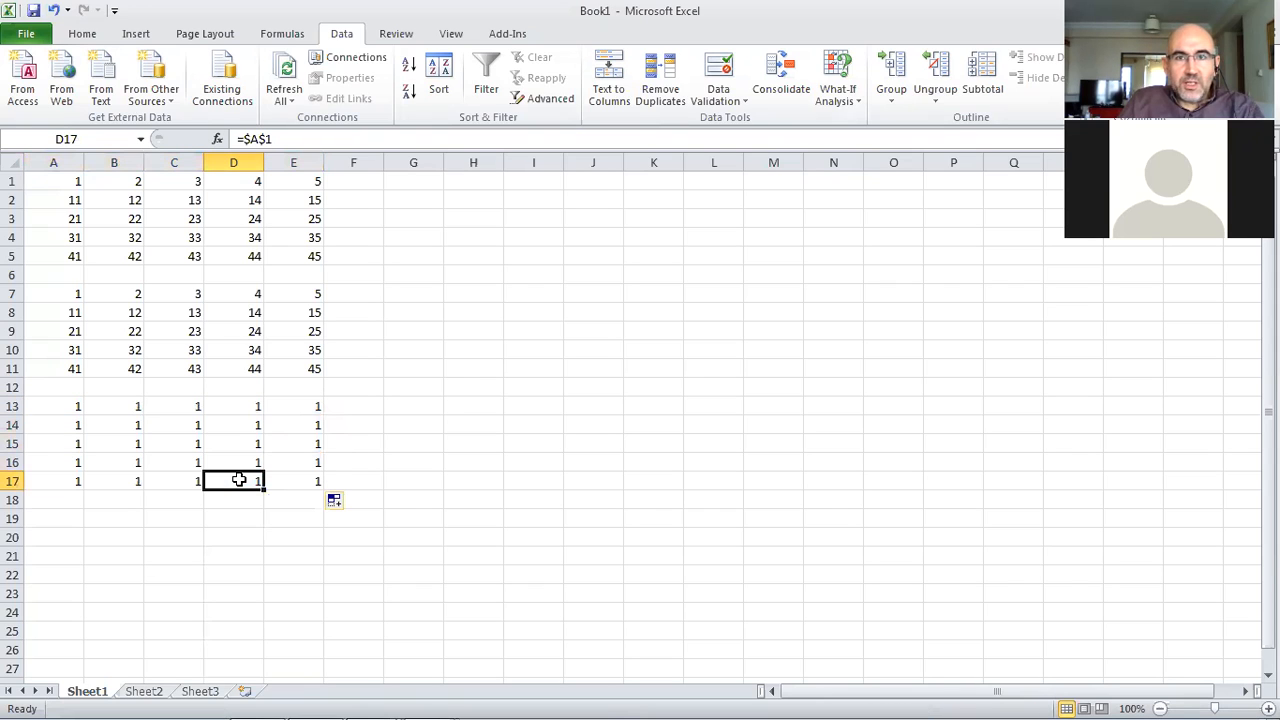
click(288, 481)
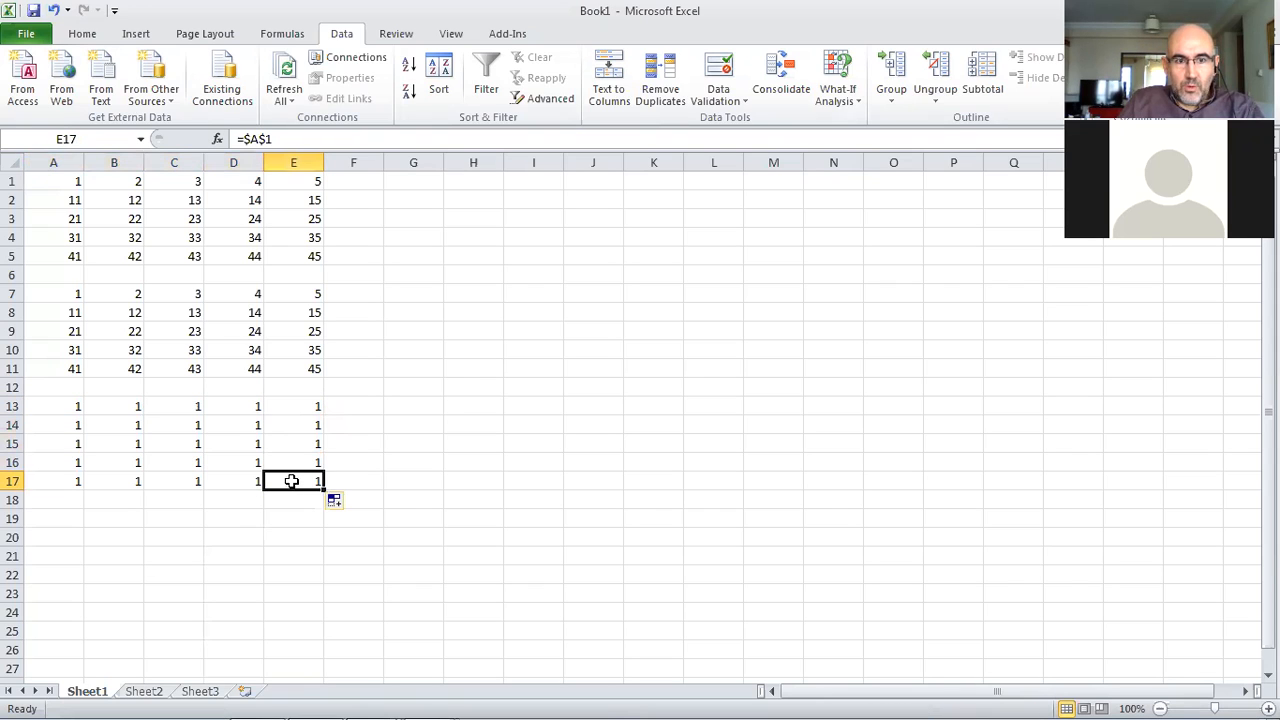
click(290, 443)
click(172, 443)
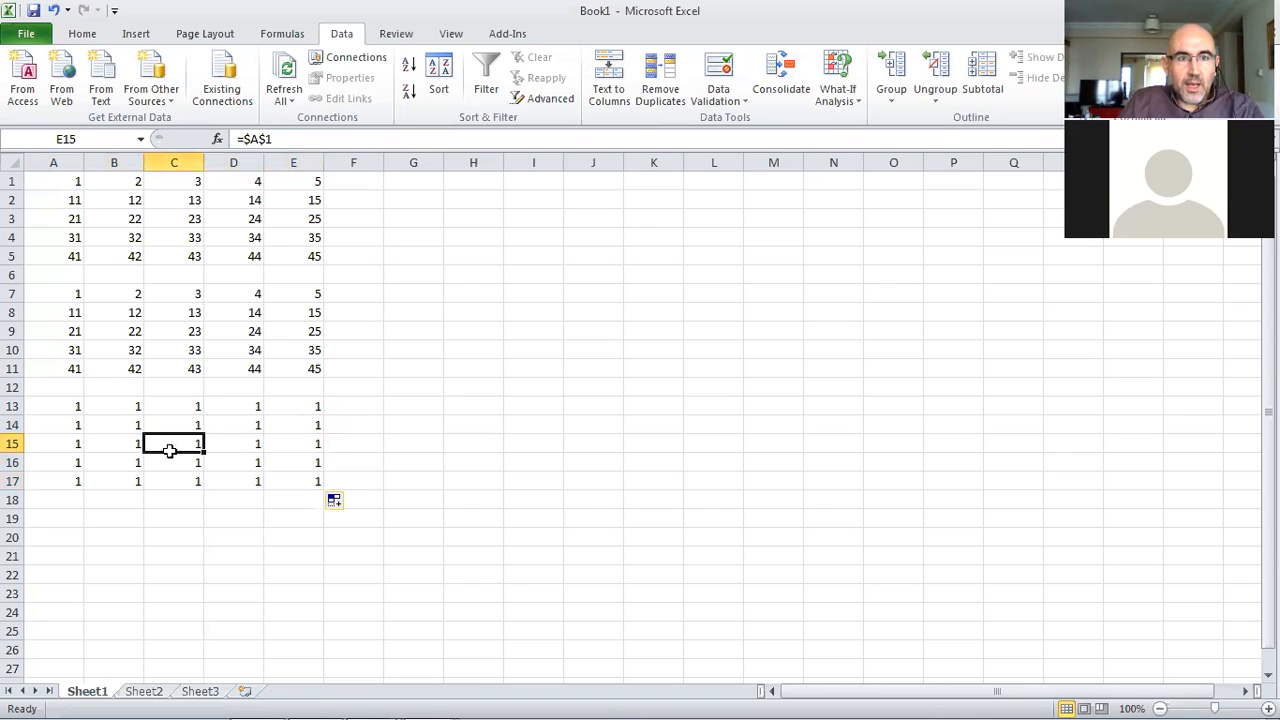
click(68, 426)
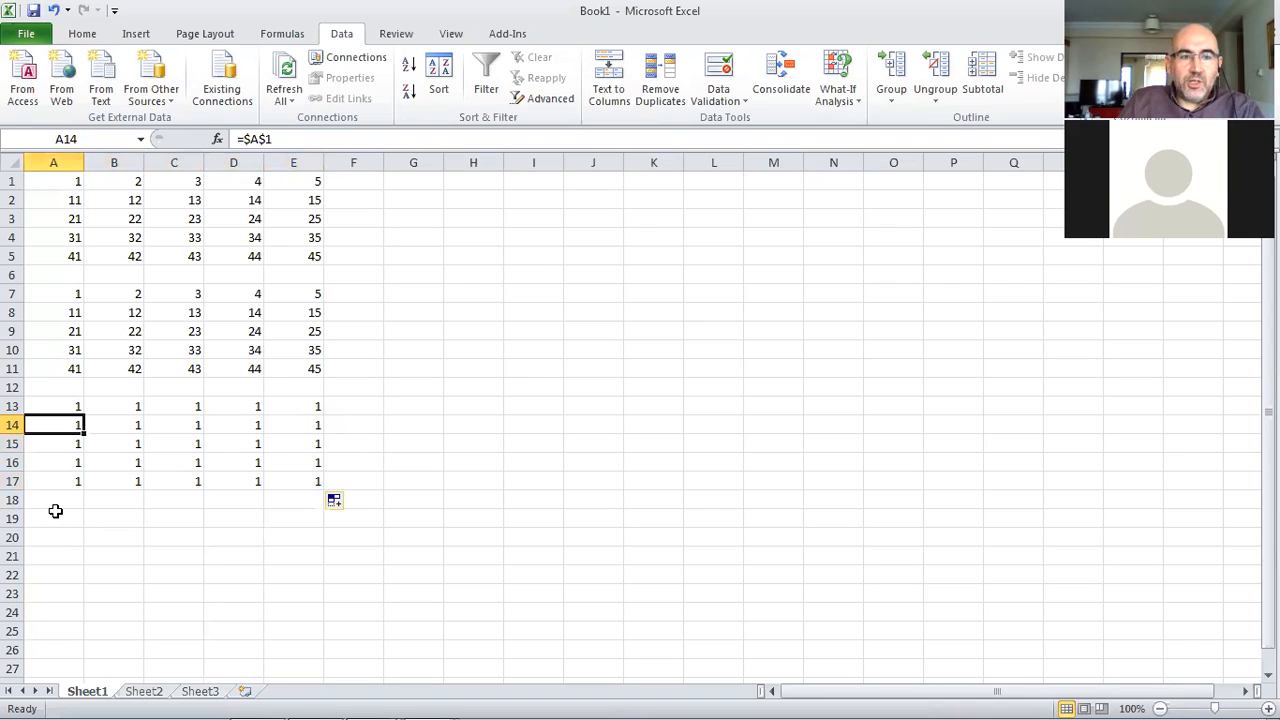
Enter the mixed-reference formula =A$1 in A19 and fill it across to E19
click(55, 516)
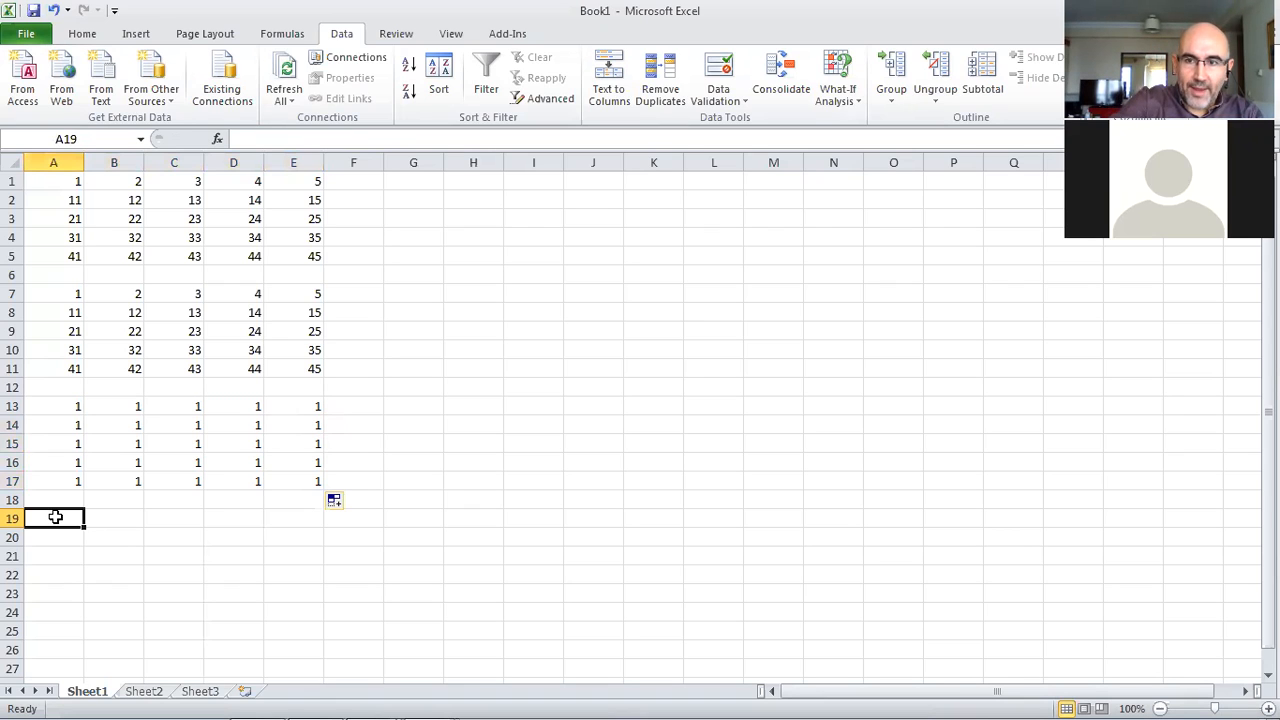
text(=)
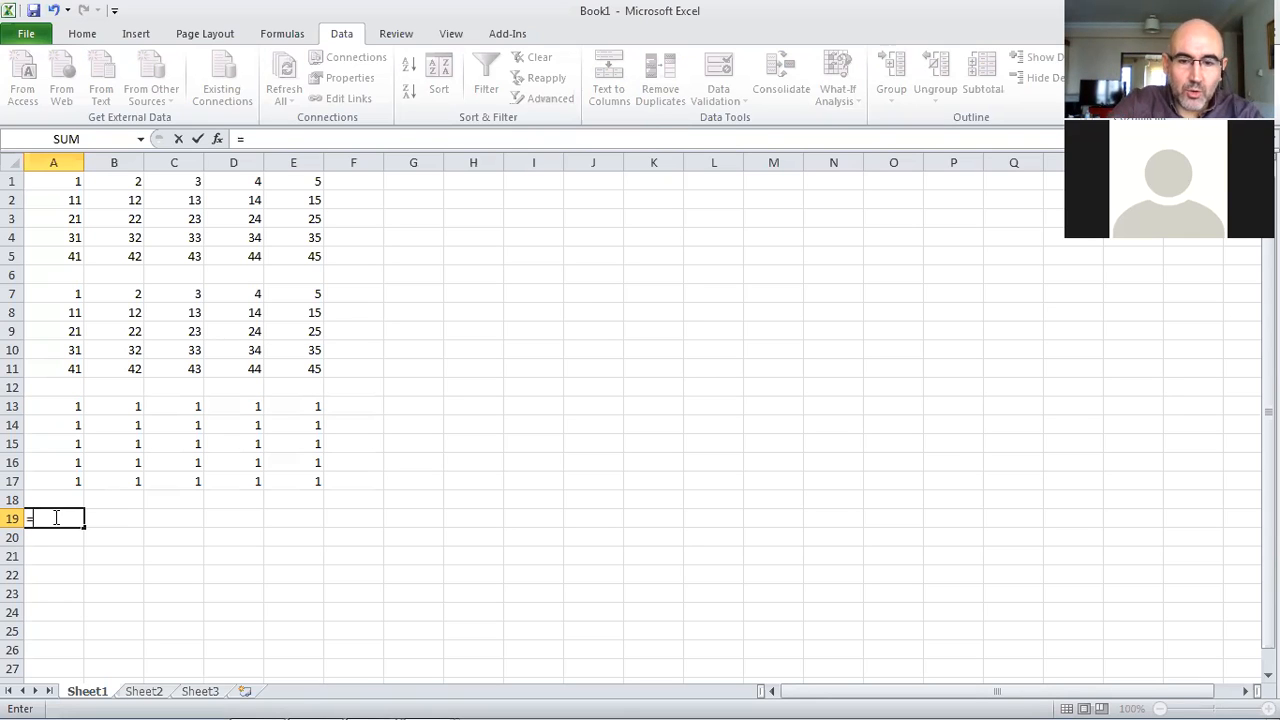
click(57, 180)
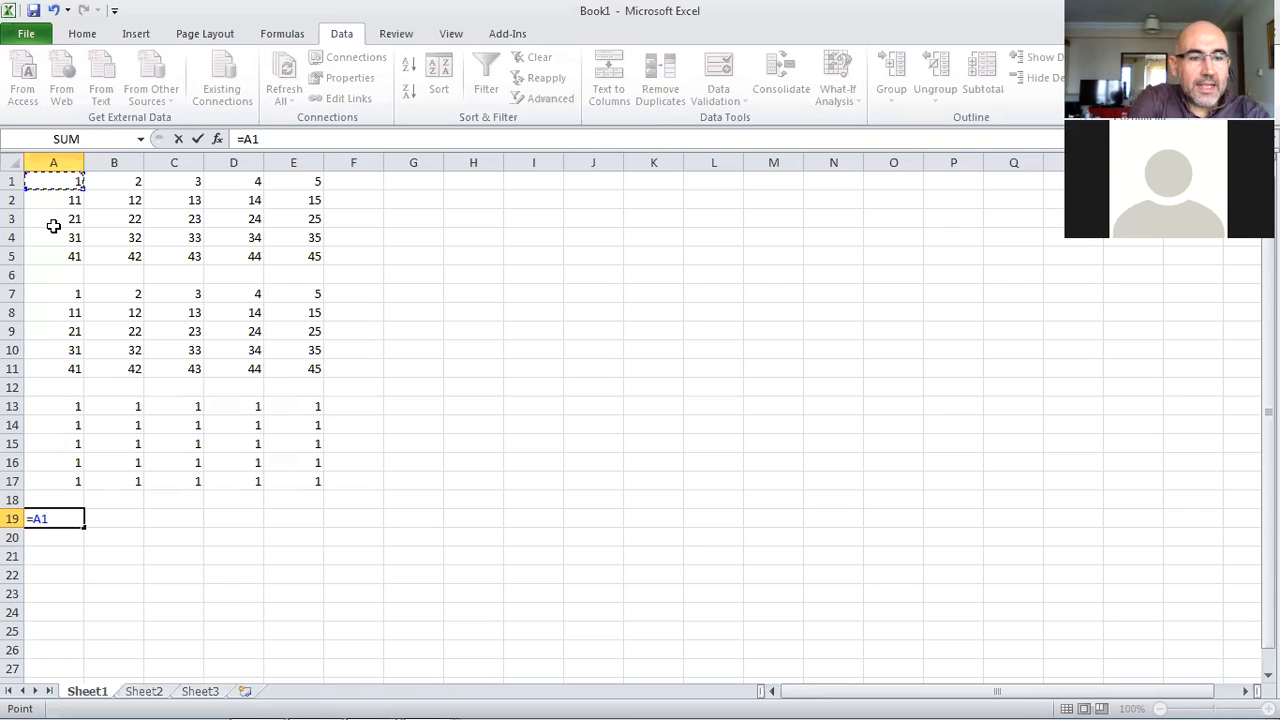
key(F4)
key(F4)
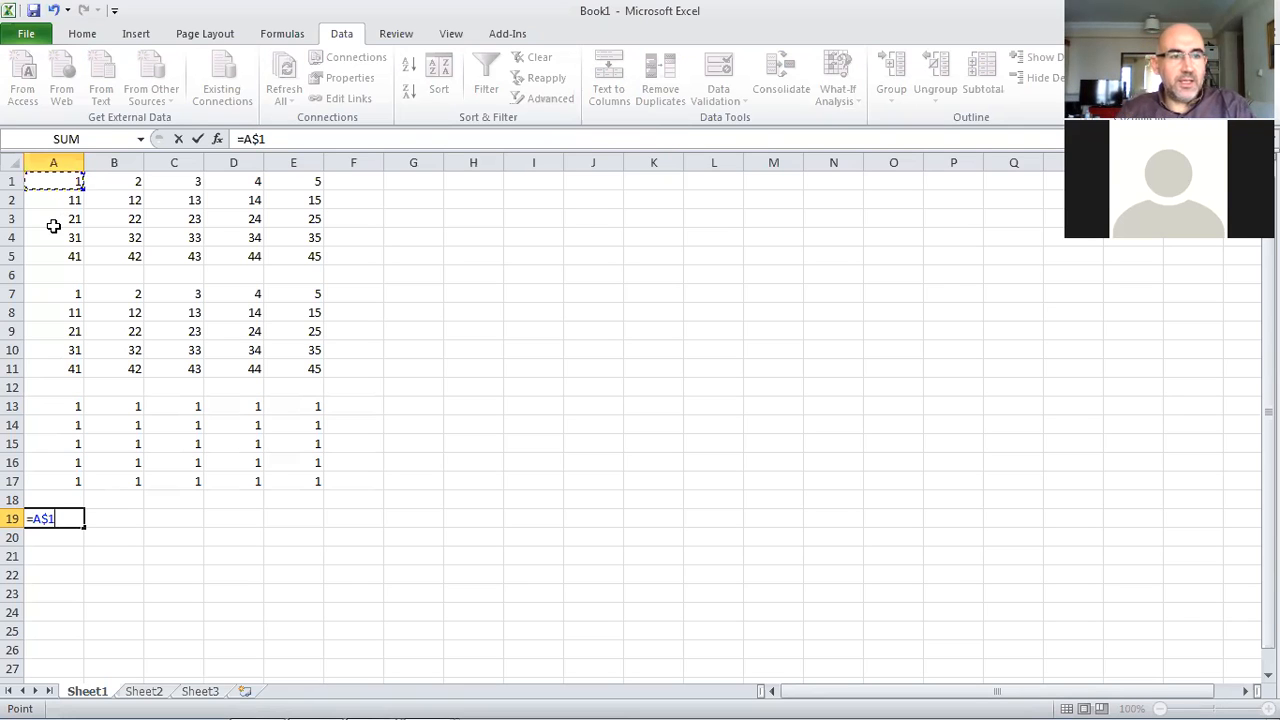
key(Return)
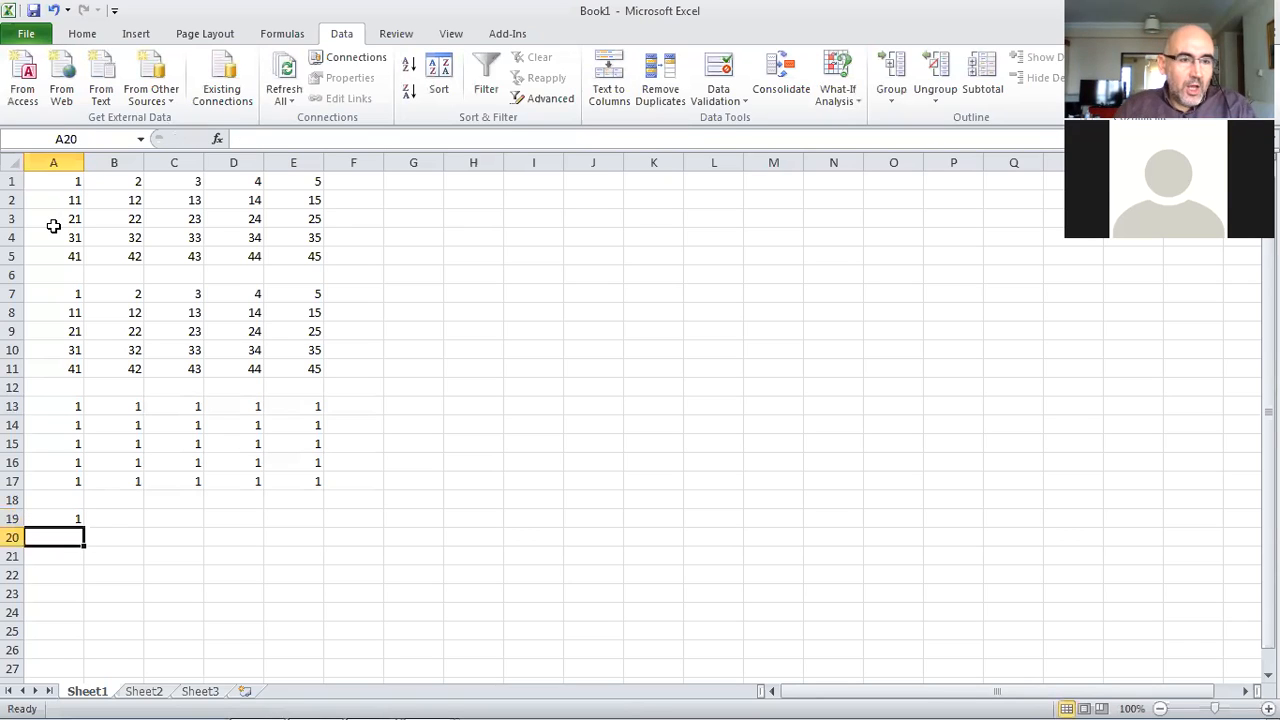
click(69, 516)
drag(86, 527, 285, 530)
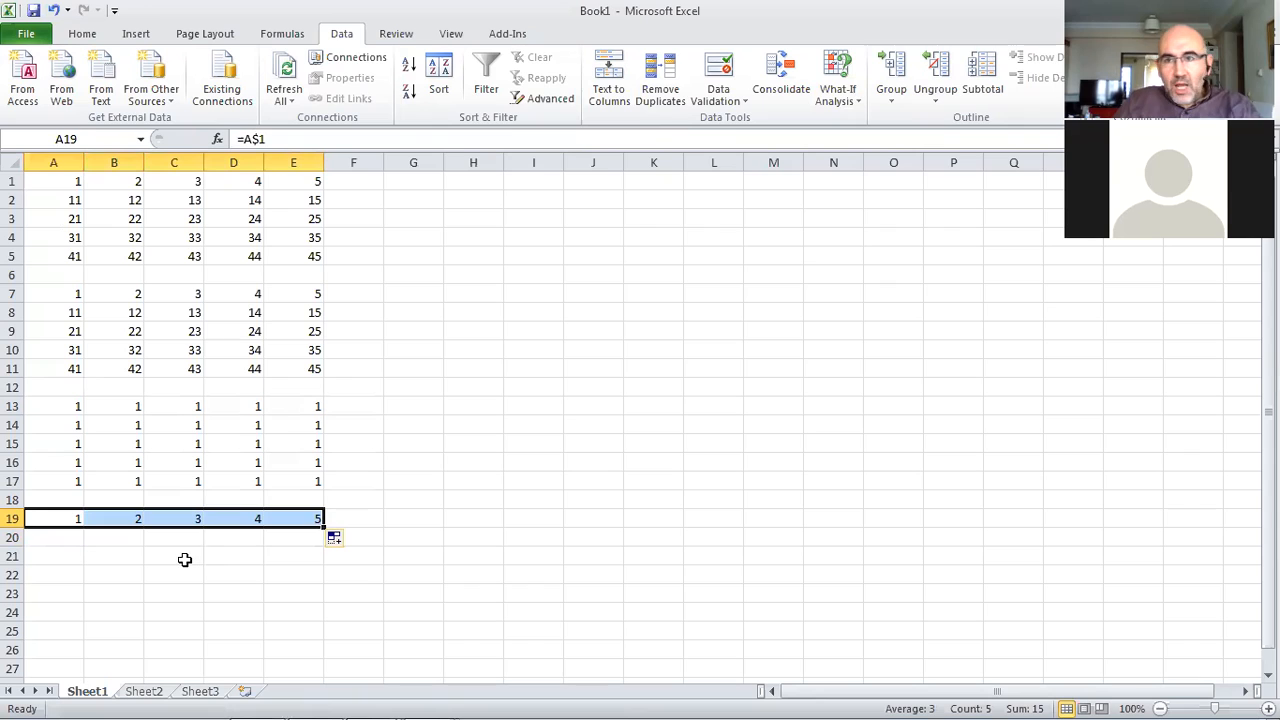
Fill the A19:E19 mixed-reference formulas down through row 23
click(110, 518)
click(160, 518)
drag(74, 517, 310, 596)
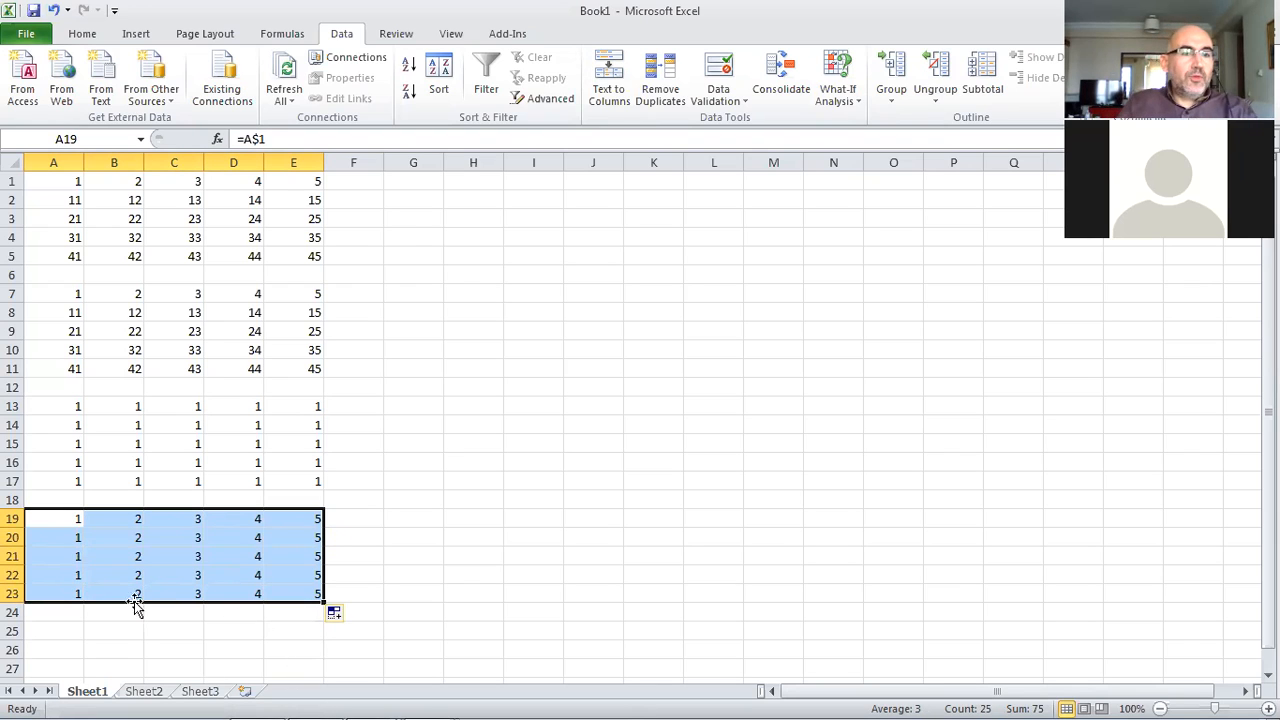
Inspect the copied mixed-reference formulas in the A19:E23 block
click(105, 559)
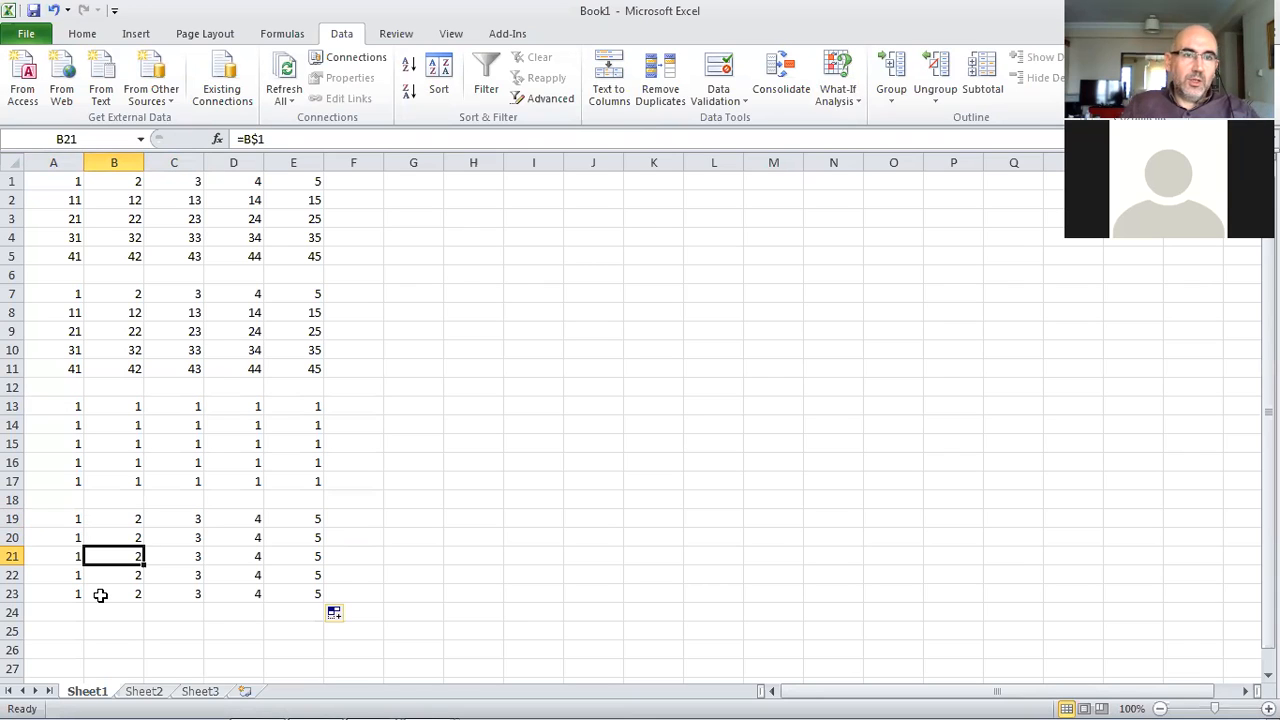
click(58, 553)
click(57, 576)
click(110, 575)
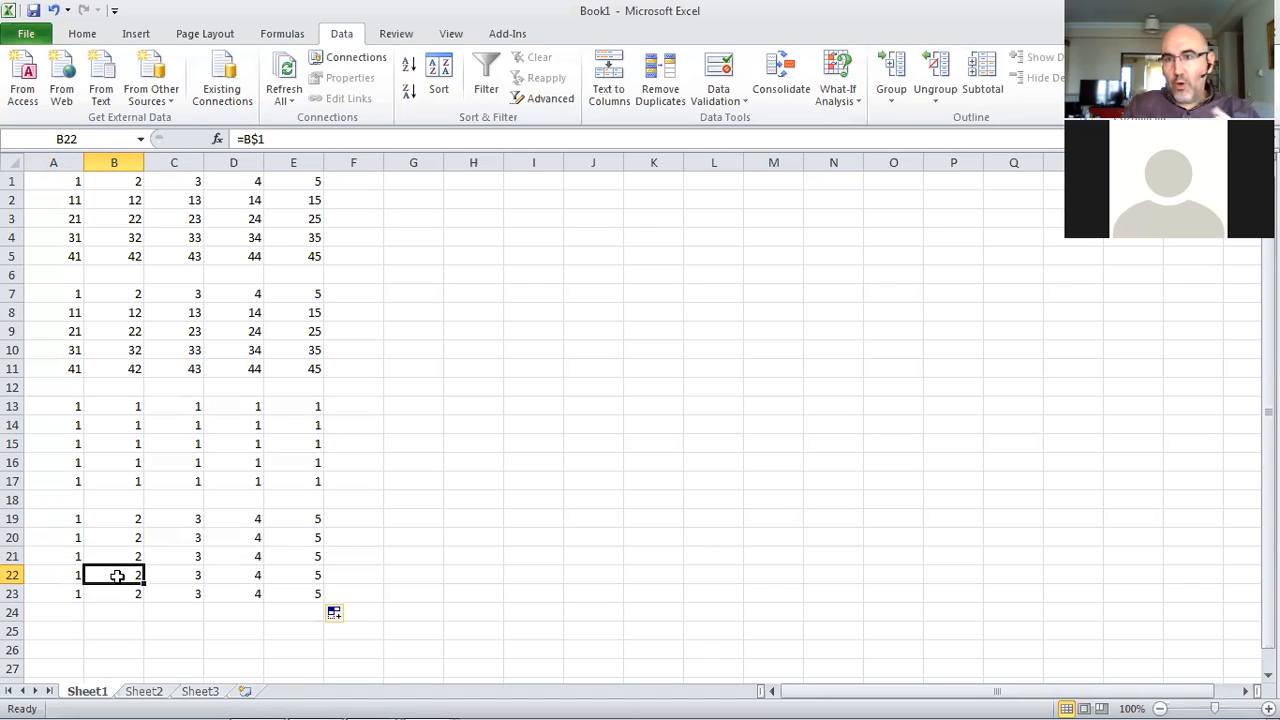
scroll(190, 462, down, 2)
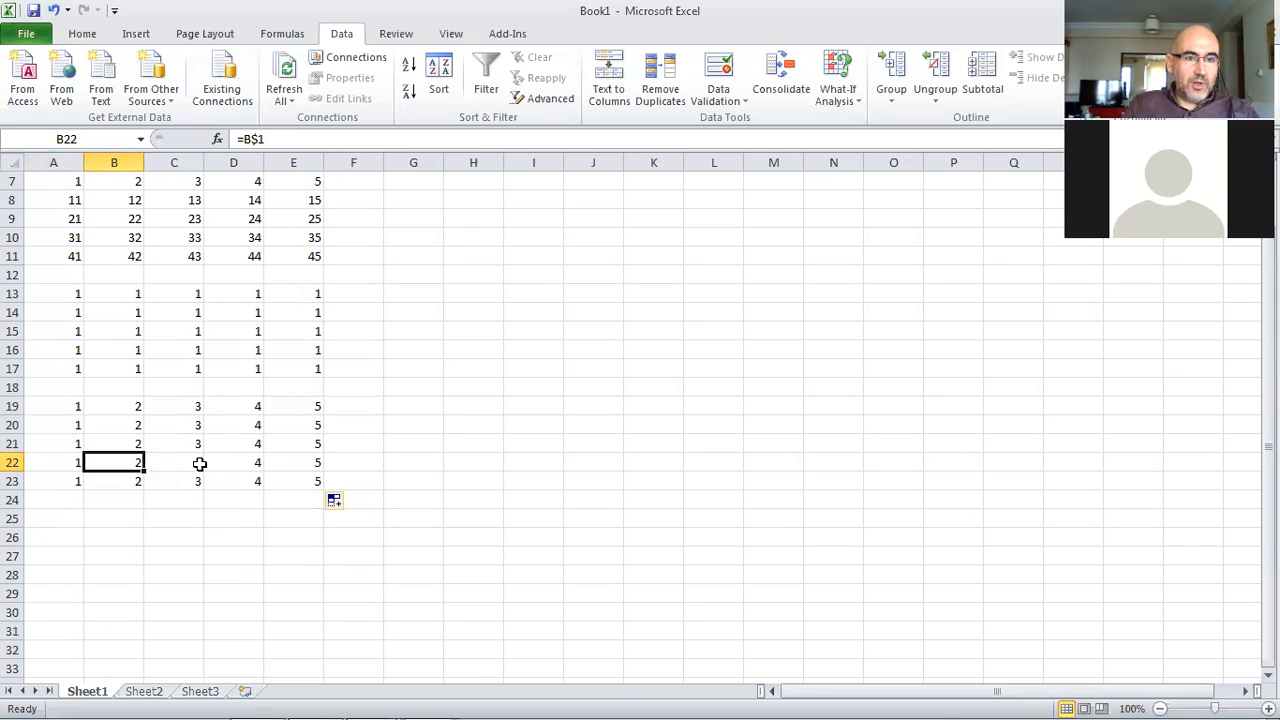
Enter the mixed-reference formula =$A1 in A25, locking the column
click(58, 519)
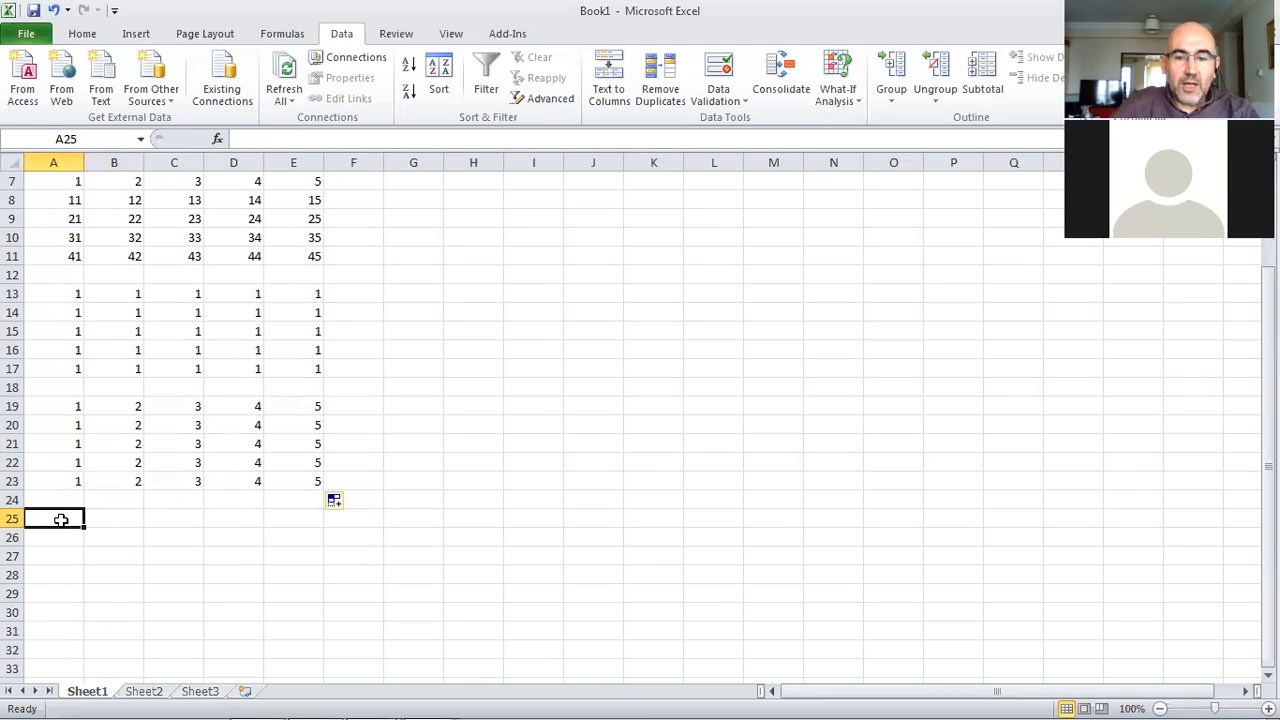
text(=)
scroll(84, 405, up, 2)
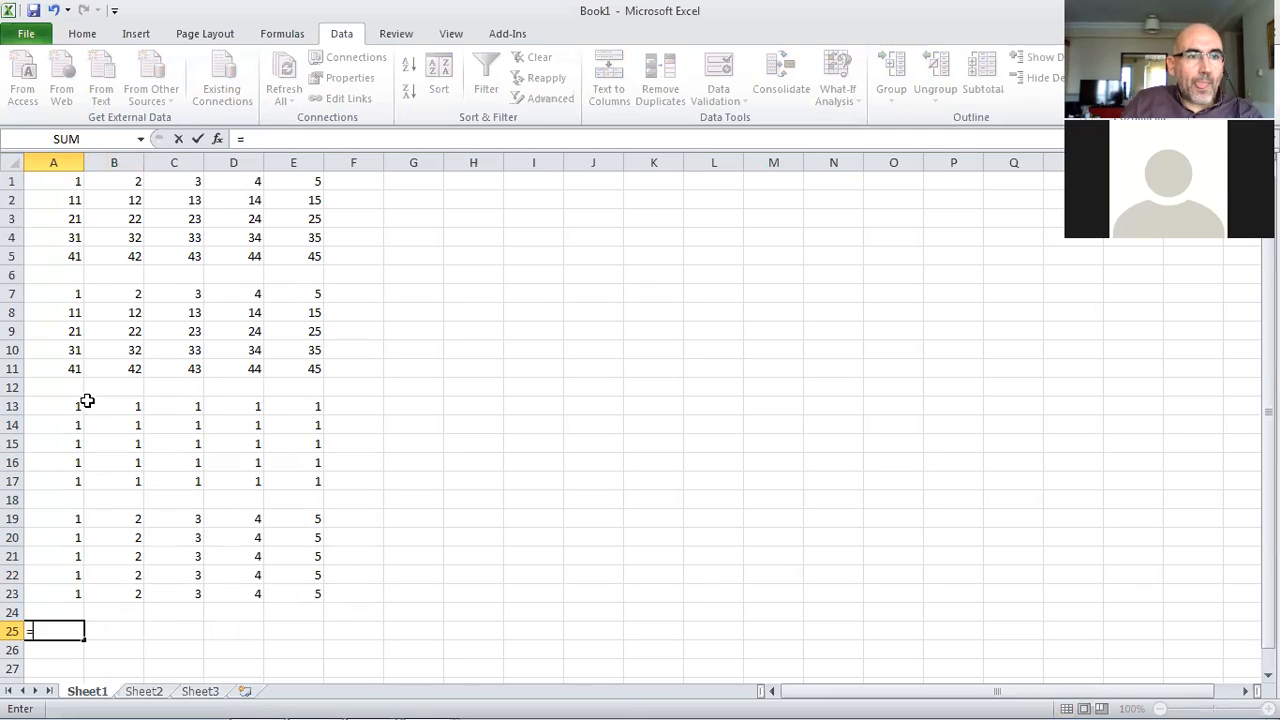
click(66, 181)
scroll(130, 280, down, 1)
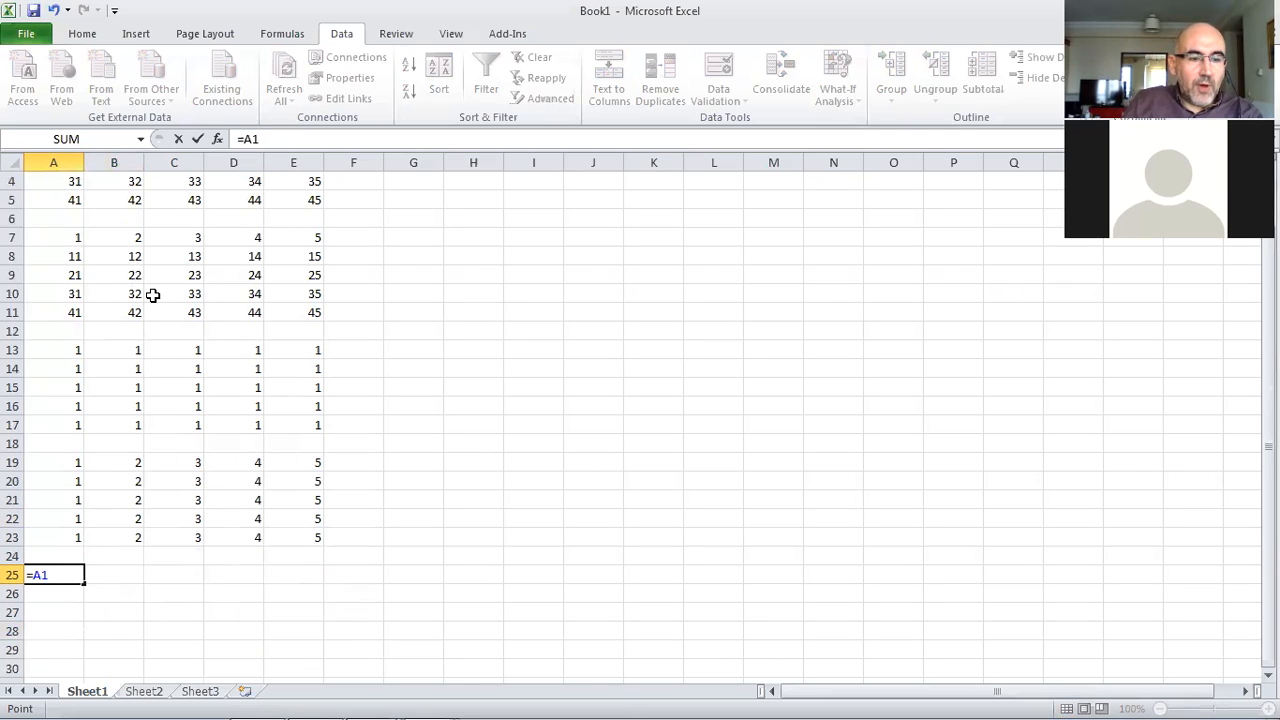
key(F4)
key(F4)
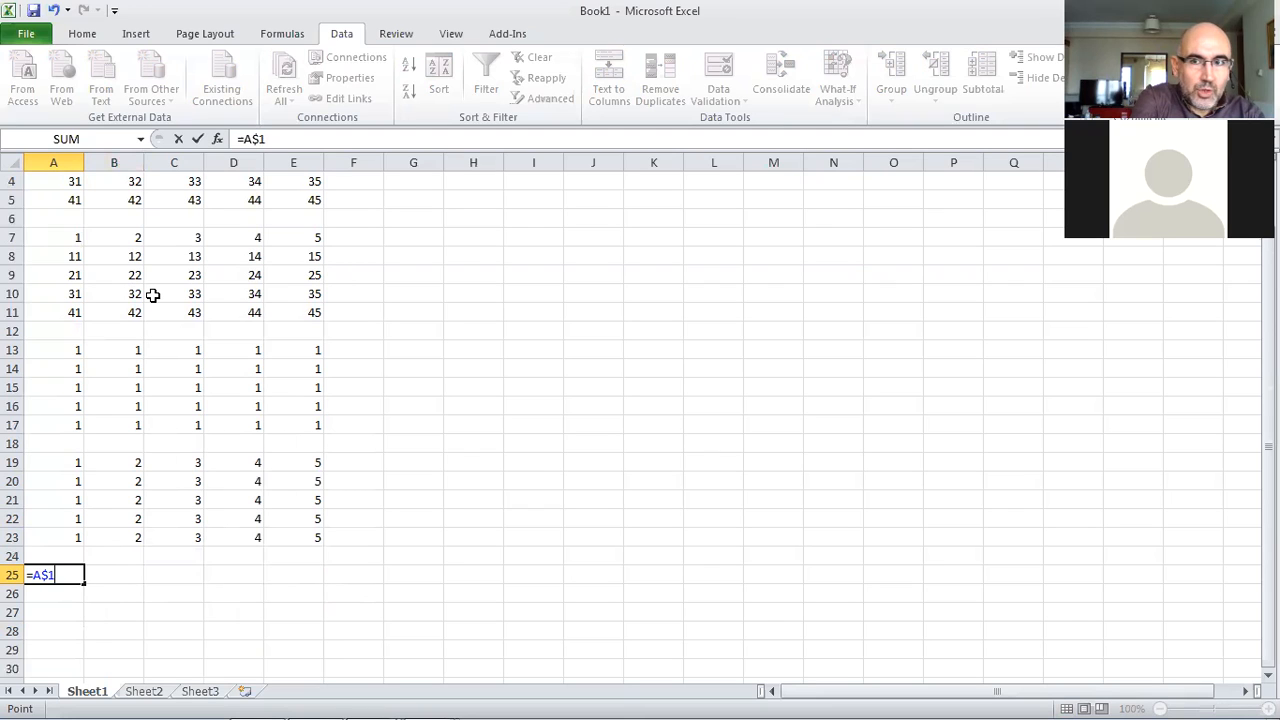
key(F4)
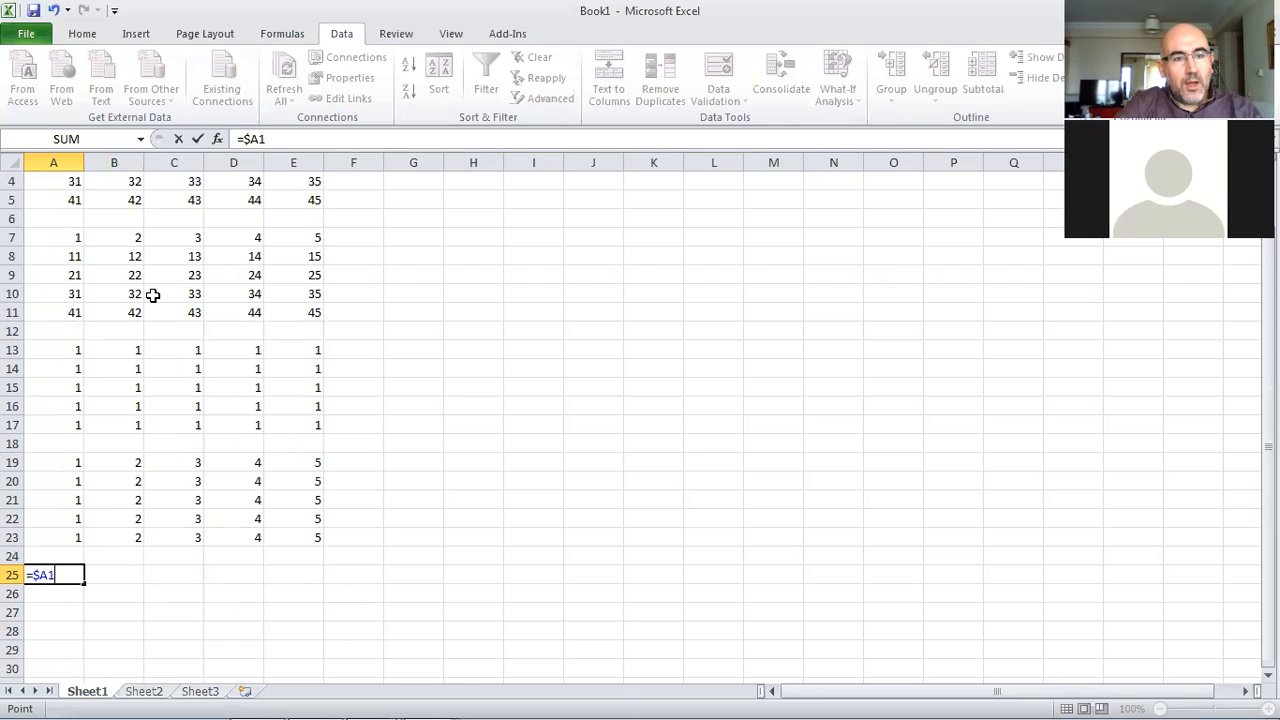
key(Return)
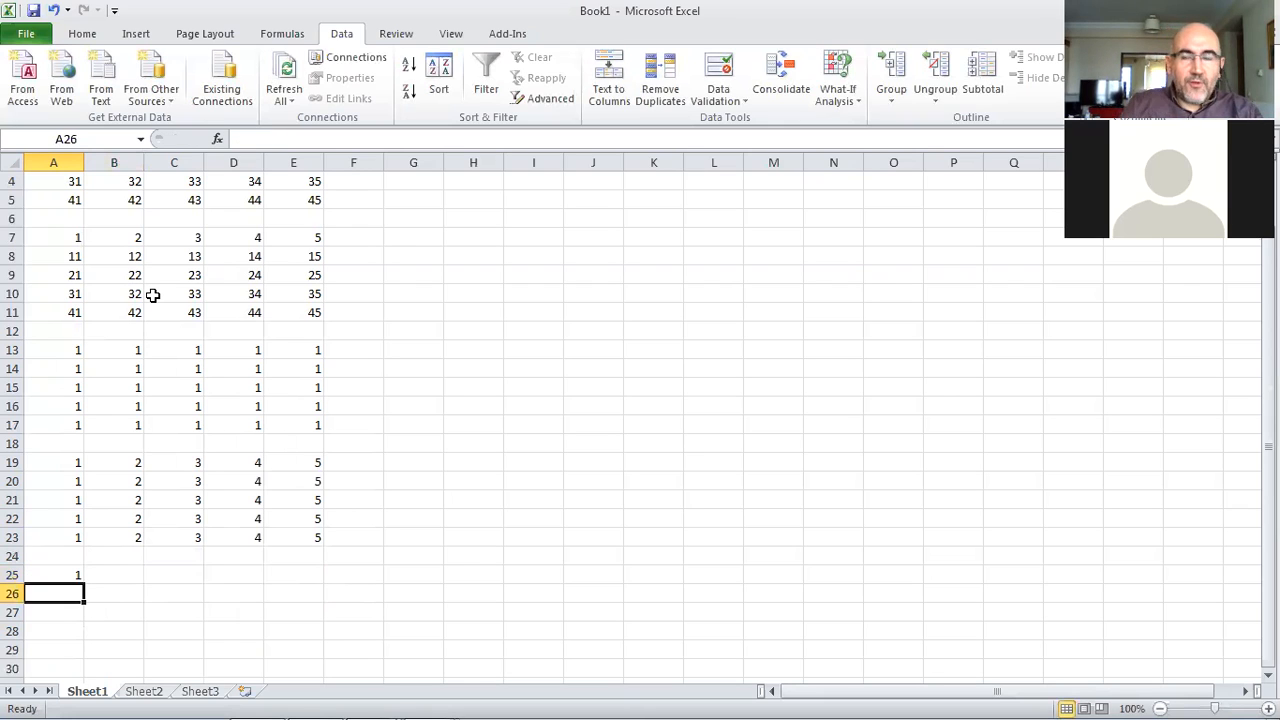
Fill the A25 formula down through A29
click(62, 575)
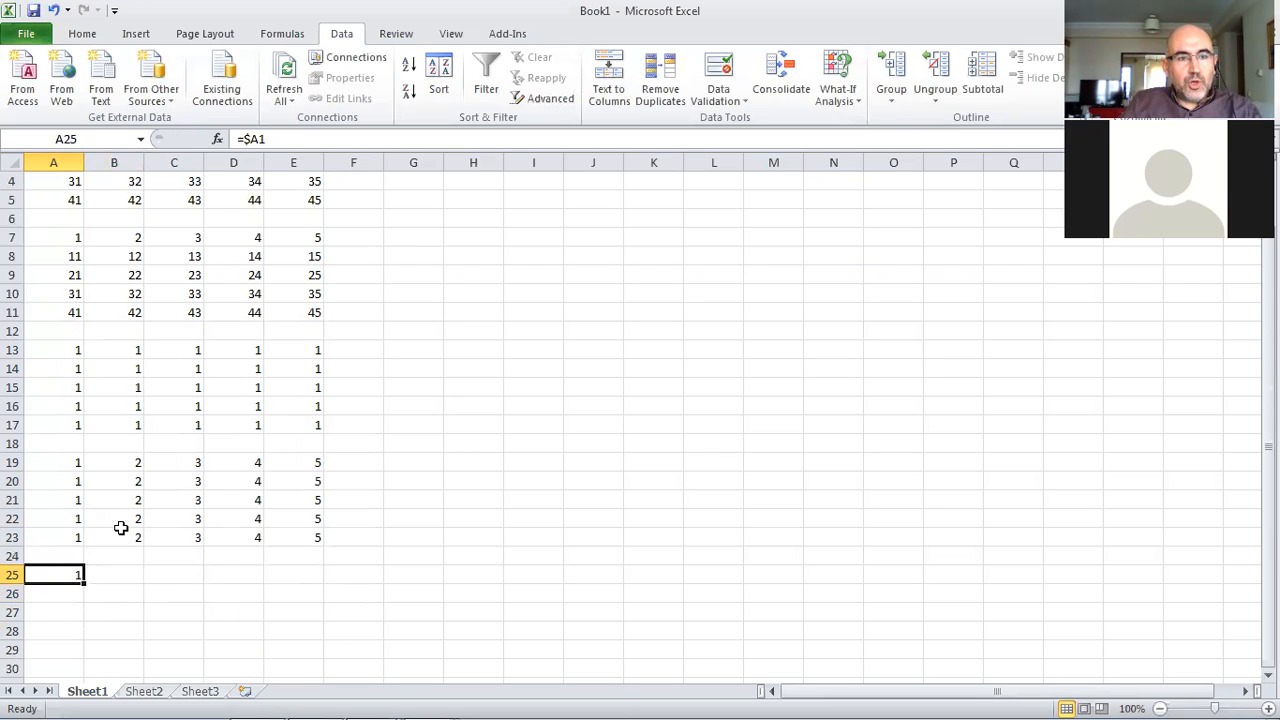
scroll(120, 528, down, 2)
drag(85, 472, 81, 545)
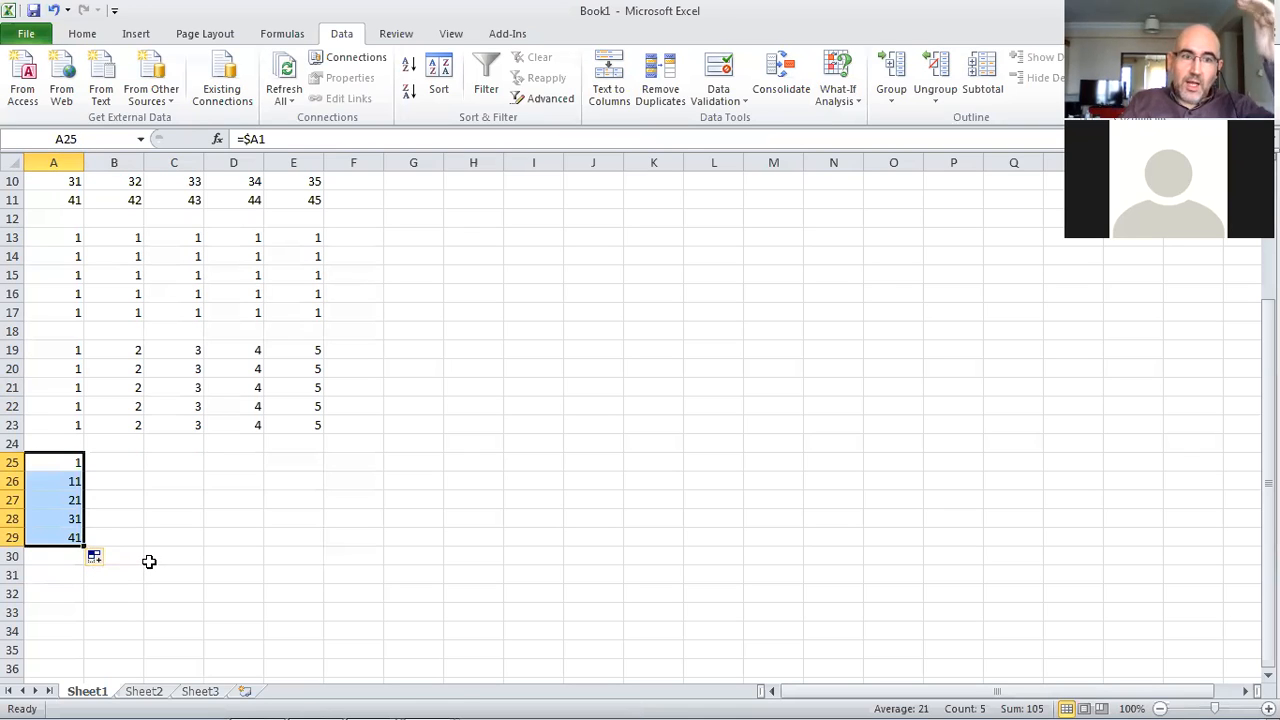
click(57, 535)
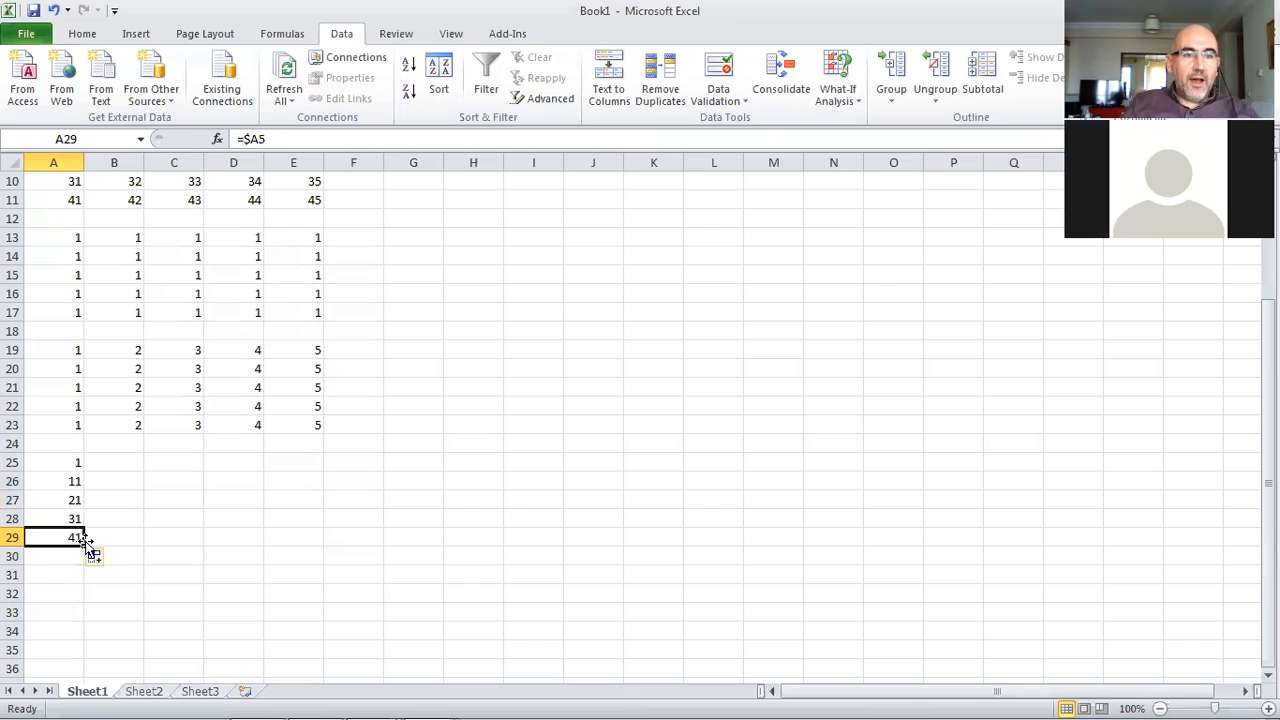
Fill the A25:A29 formulas across to column E and check the copied formulas
drag(63, 461, 318, 546)
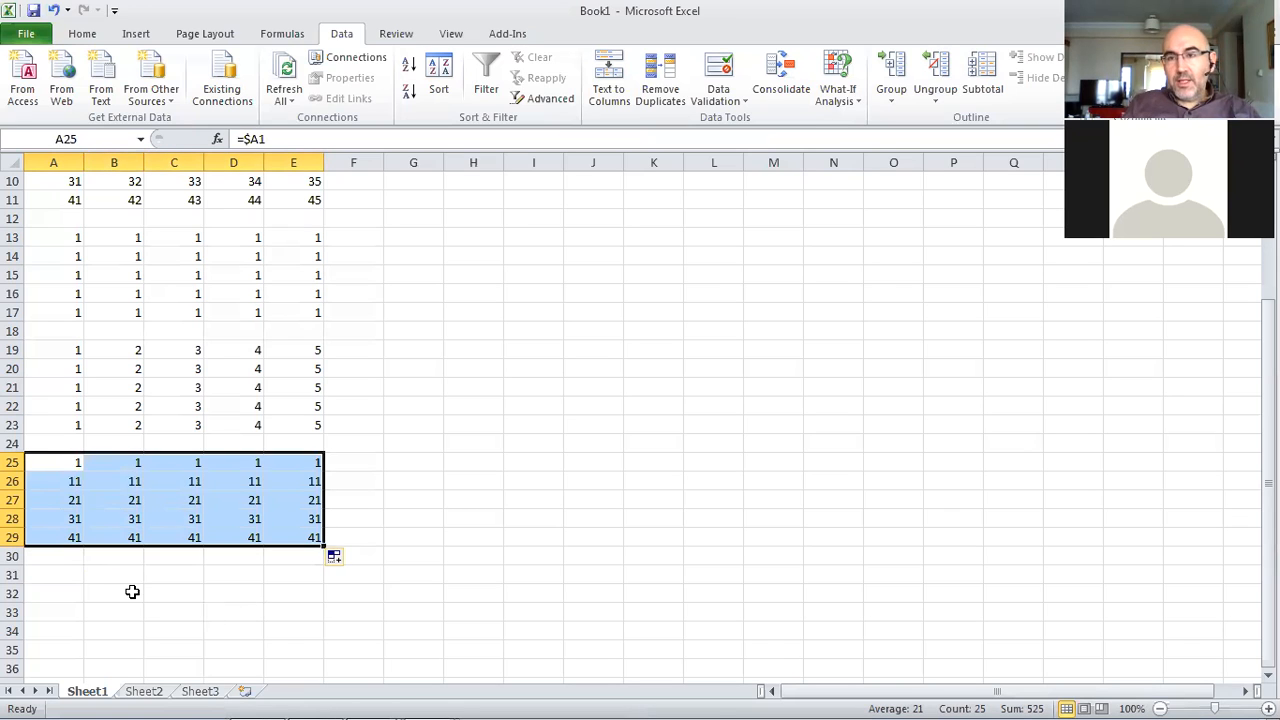
click(133, 483)
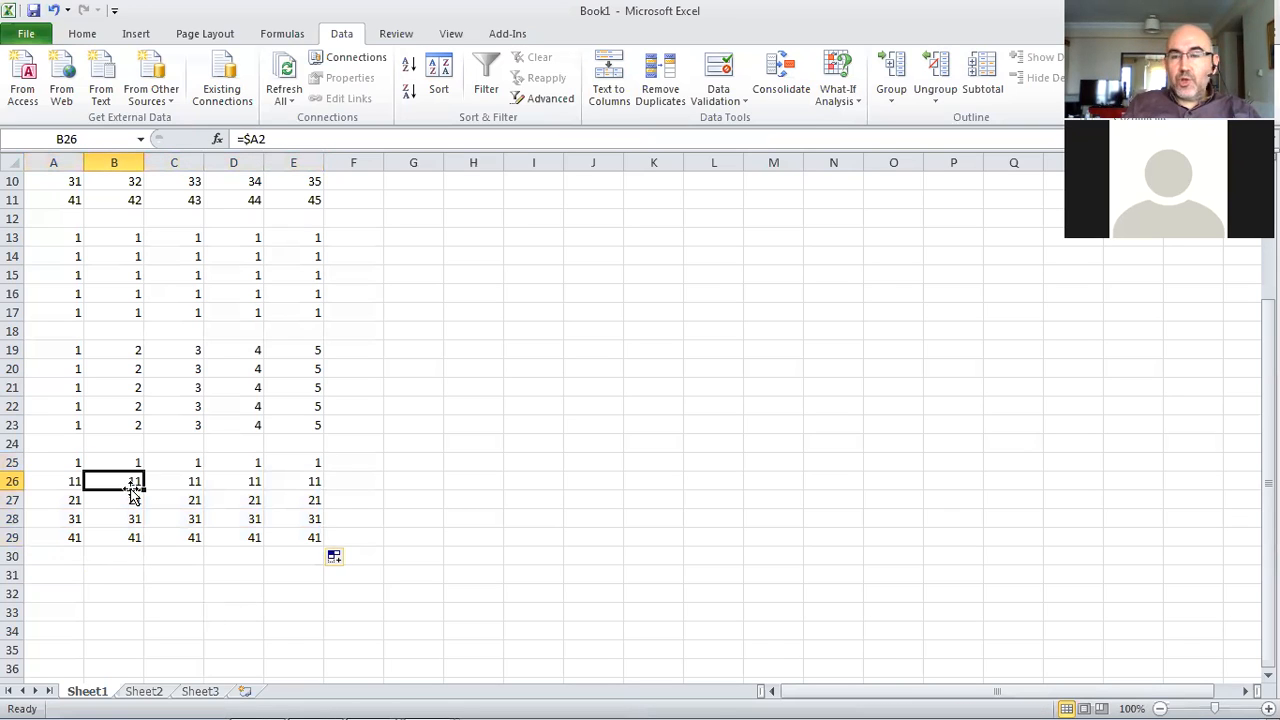
click(176, 485)
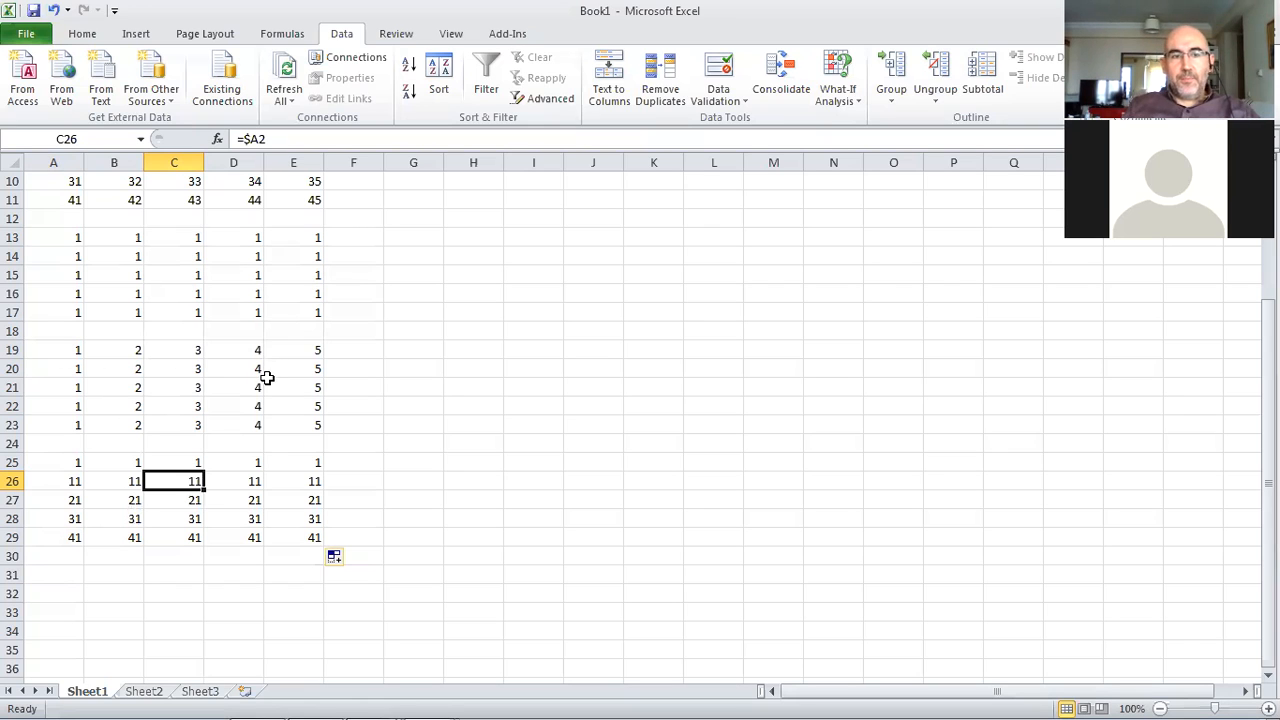
scroll(327, 397, up, 3)
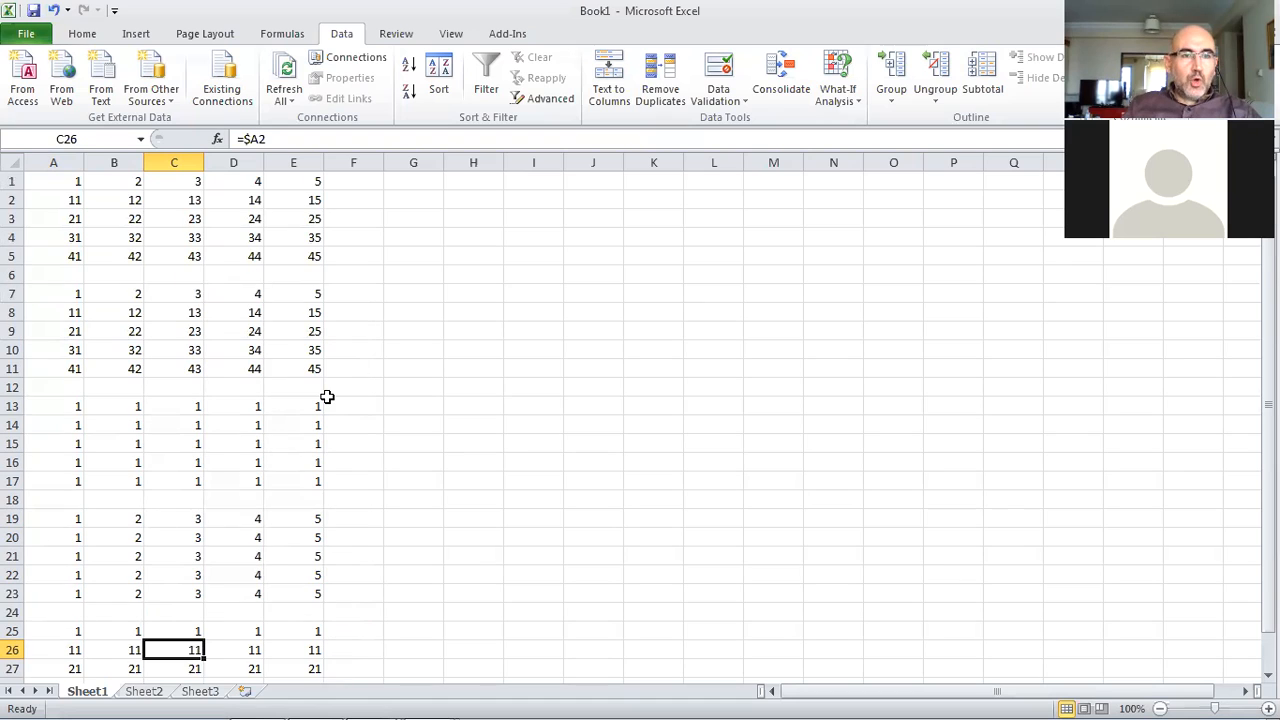
scroll(327, 397, down, 2)
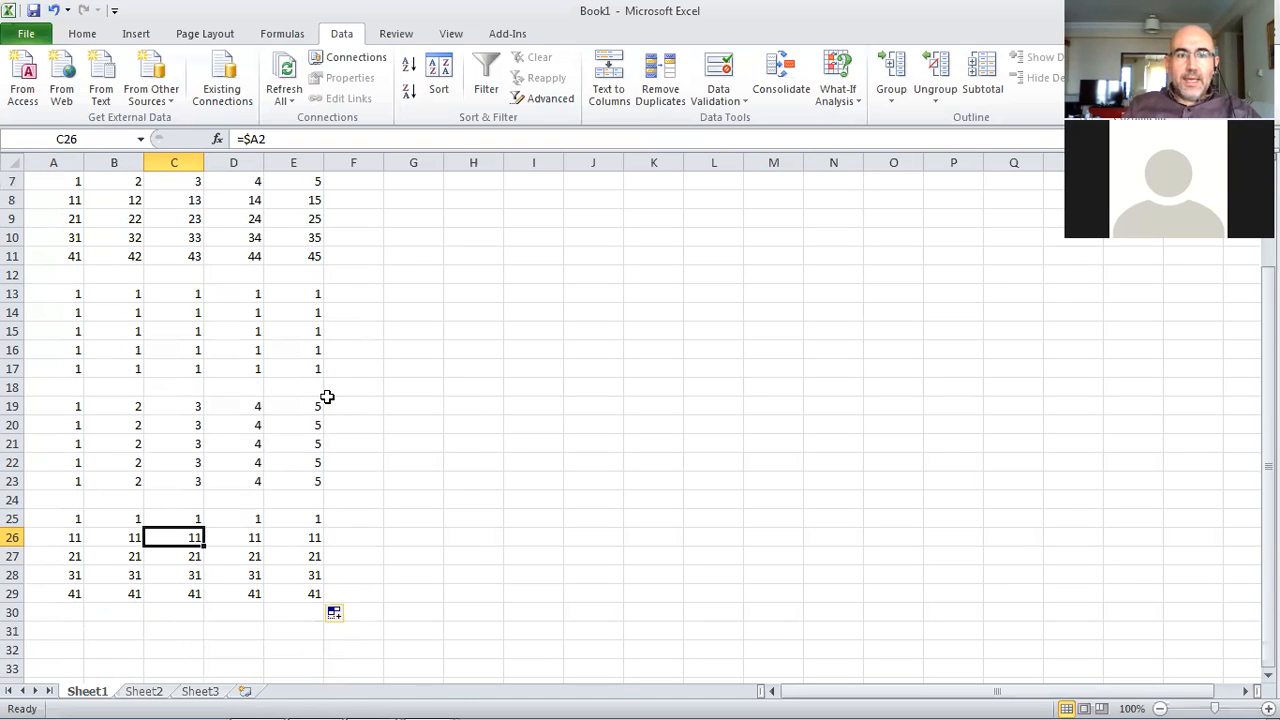
On Sheet2, enter 1, 2 and 3 in cells A2 to A4
click(143, 691)
click(59, 200)
text(1)
key(Return)
text(2)
key(Return)
text(3)
key(Return)
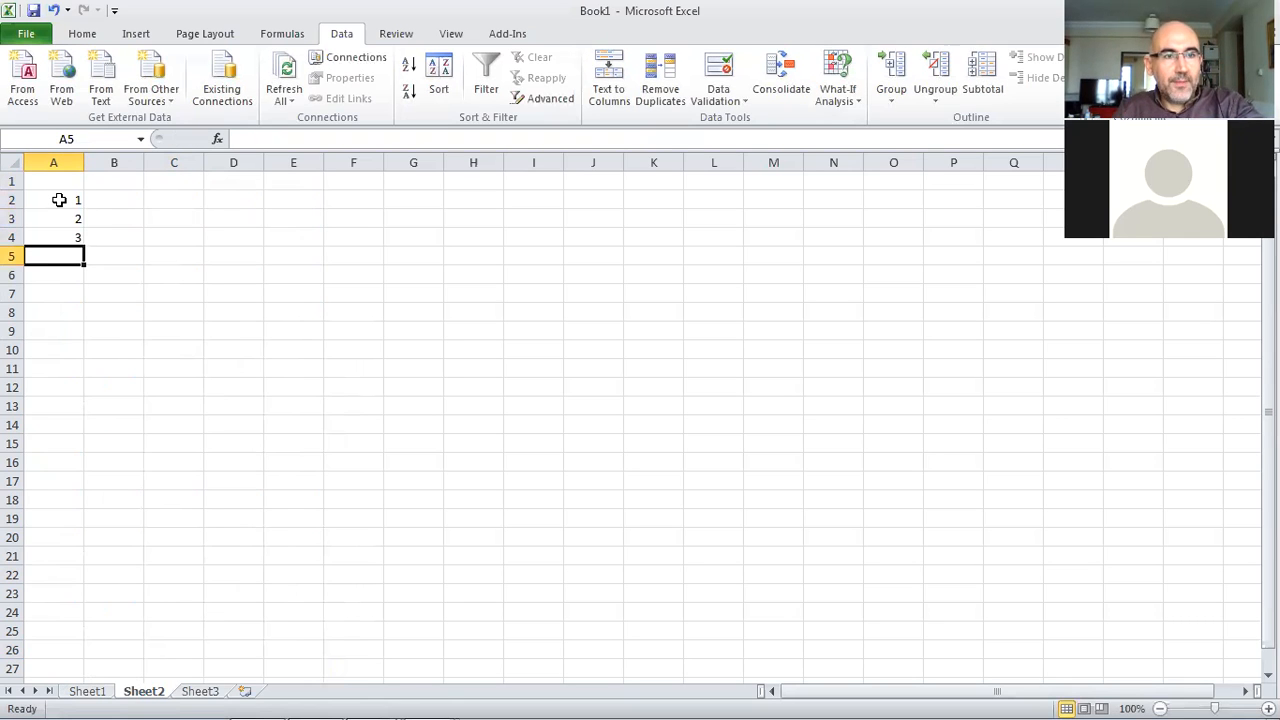
Extend the number series down column A to 12 in A13
drag(59, 200, 85, 410)
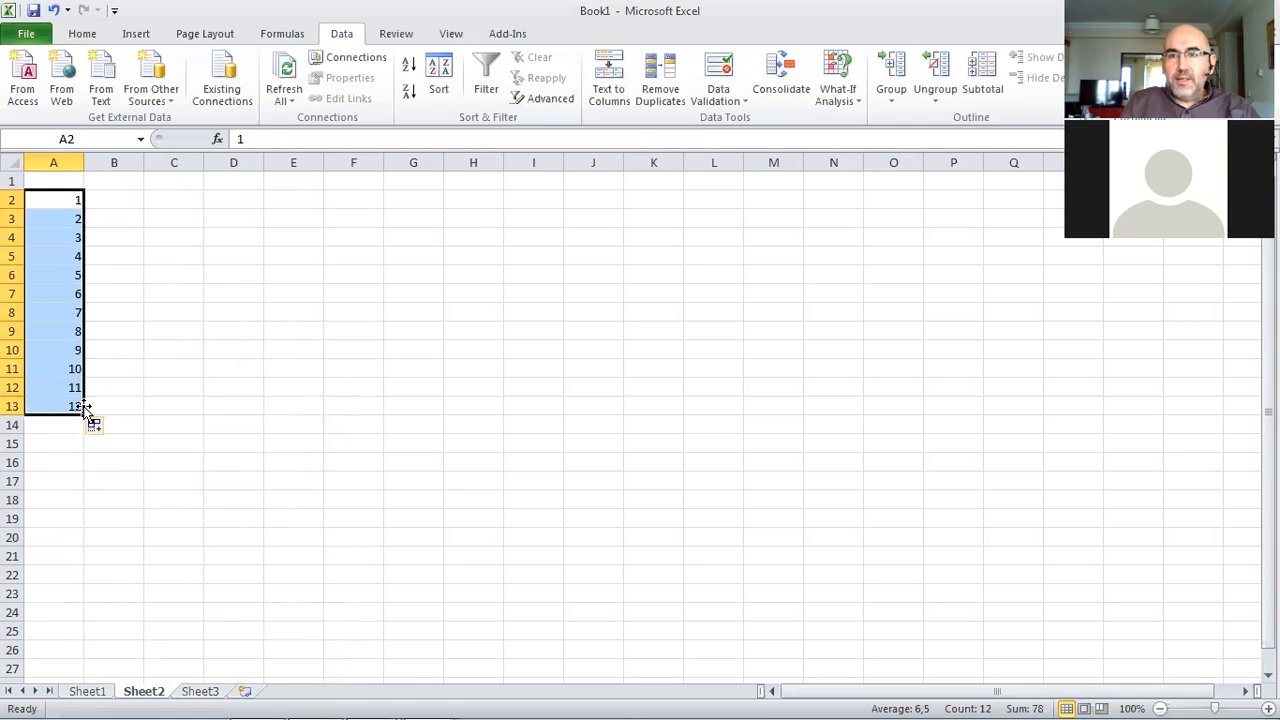
click(52, 293)
Copy A2:A13 and paste it transposed into row 1 starting at B1
drag(55, 201, 52, 405)
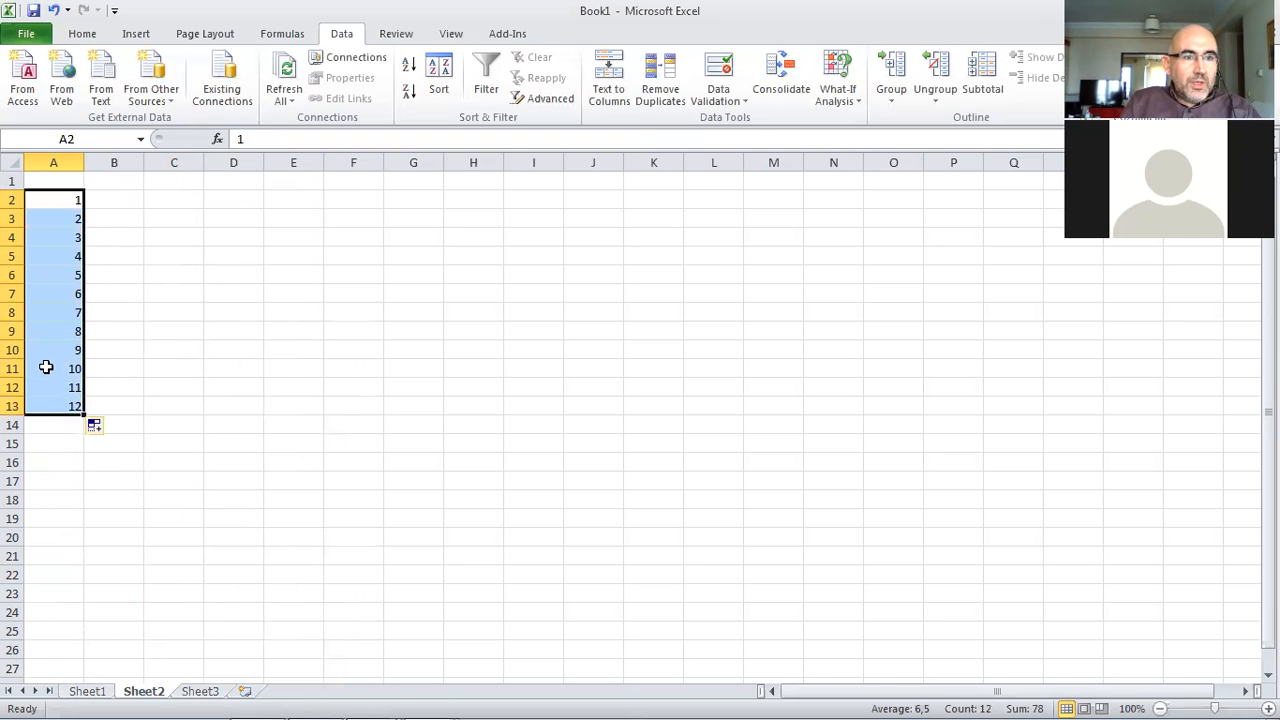
right_click(46, 363)
click(117, 400)
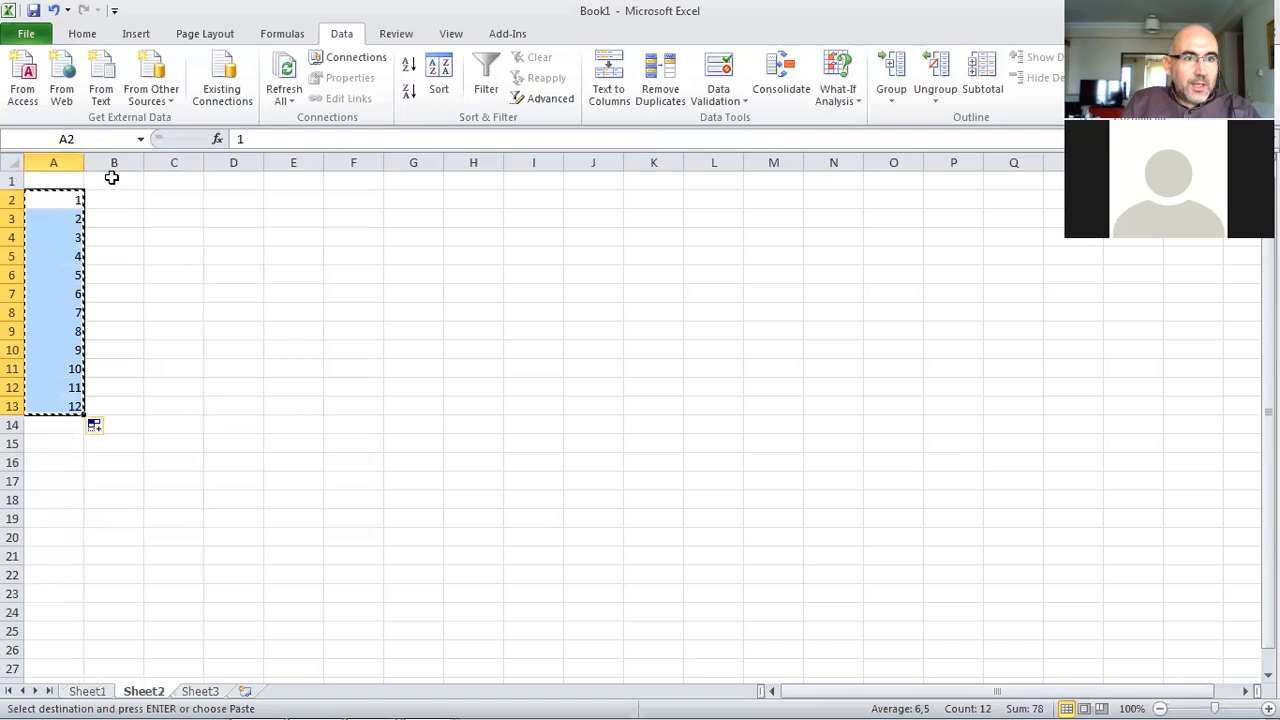
click(111, 177)
right_click(112, 178)
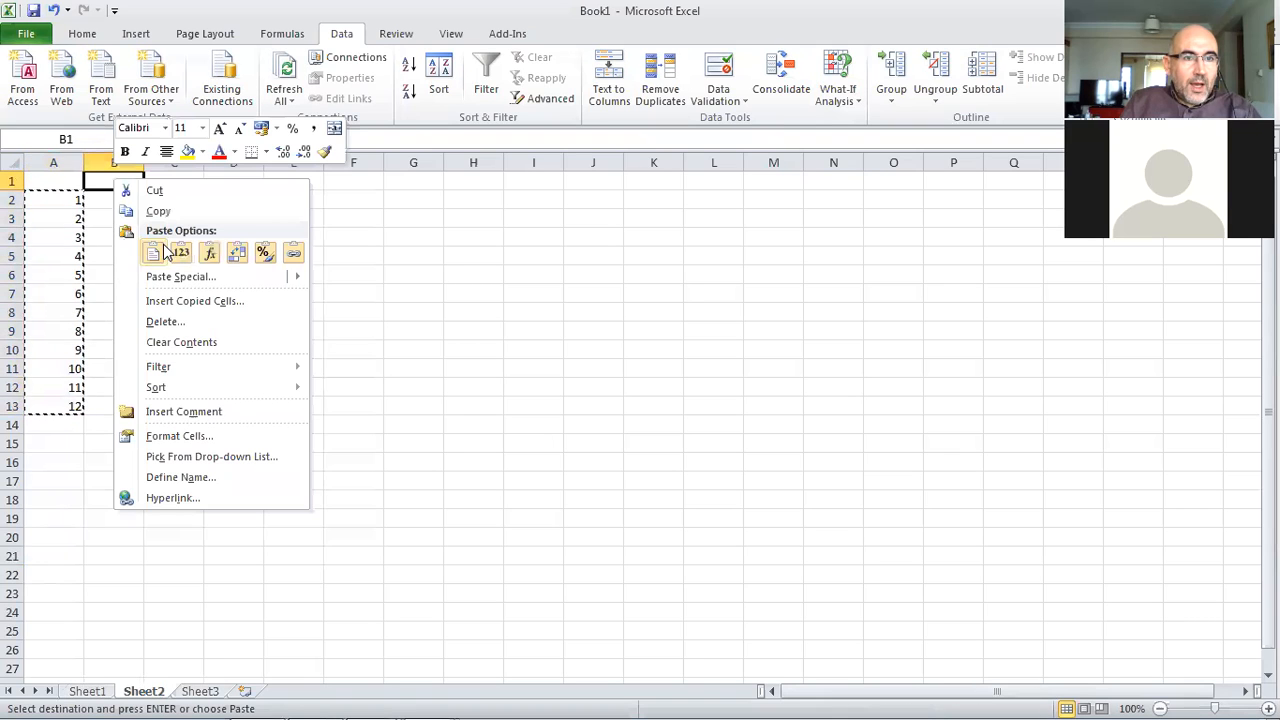
click(236, 253)
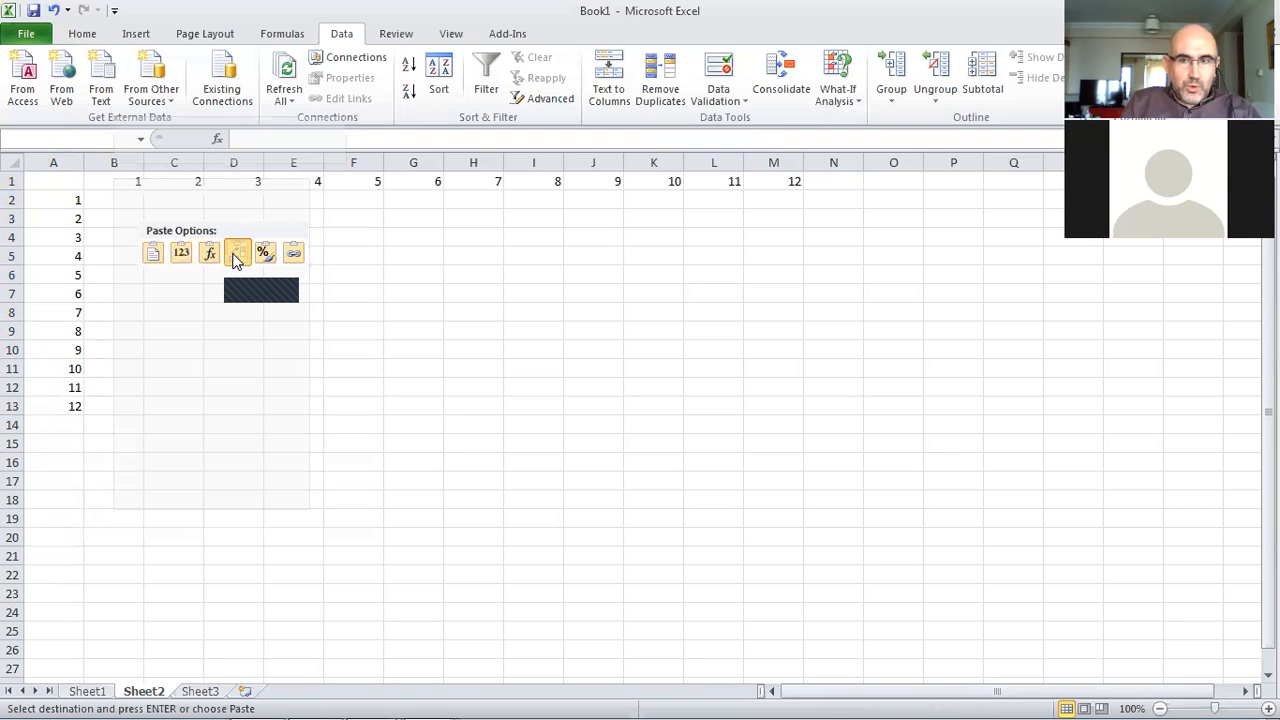
click(236, 253)
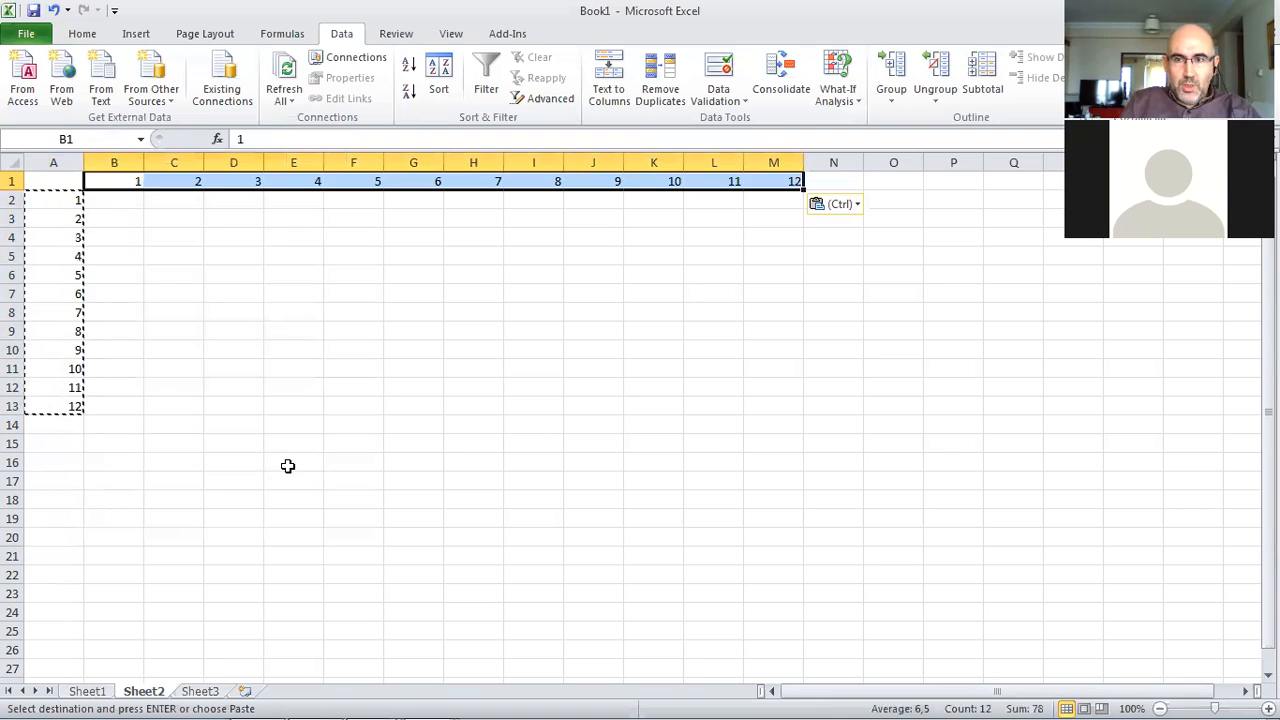
click(216, 477)
click(92, 516)
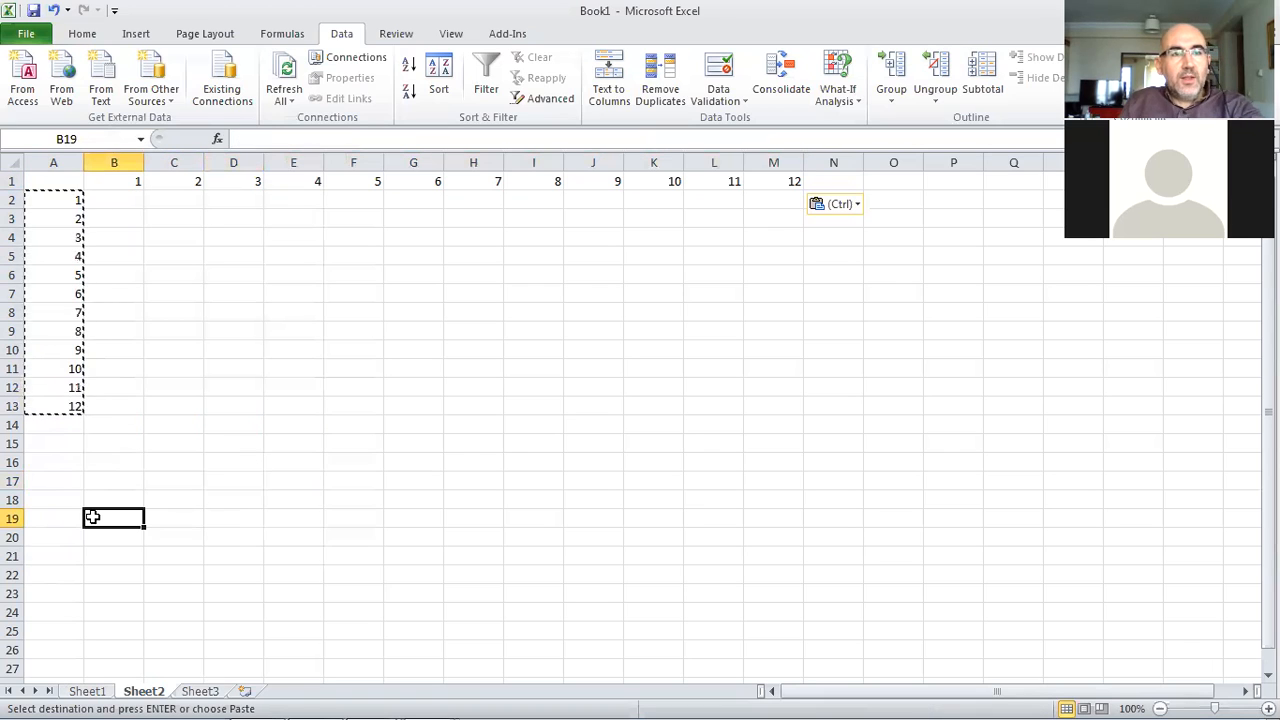
key(Escape)
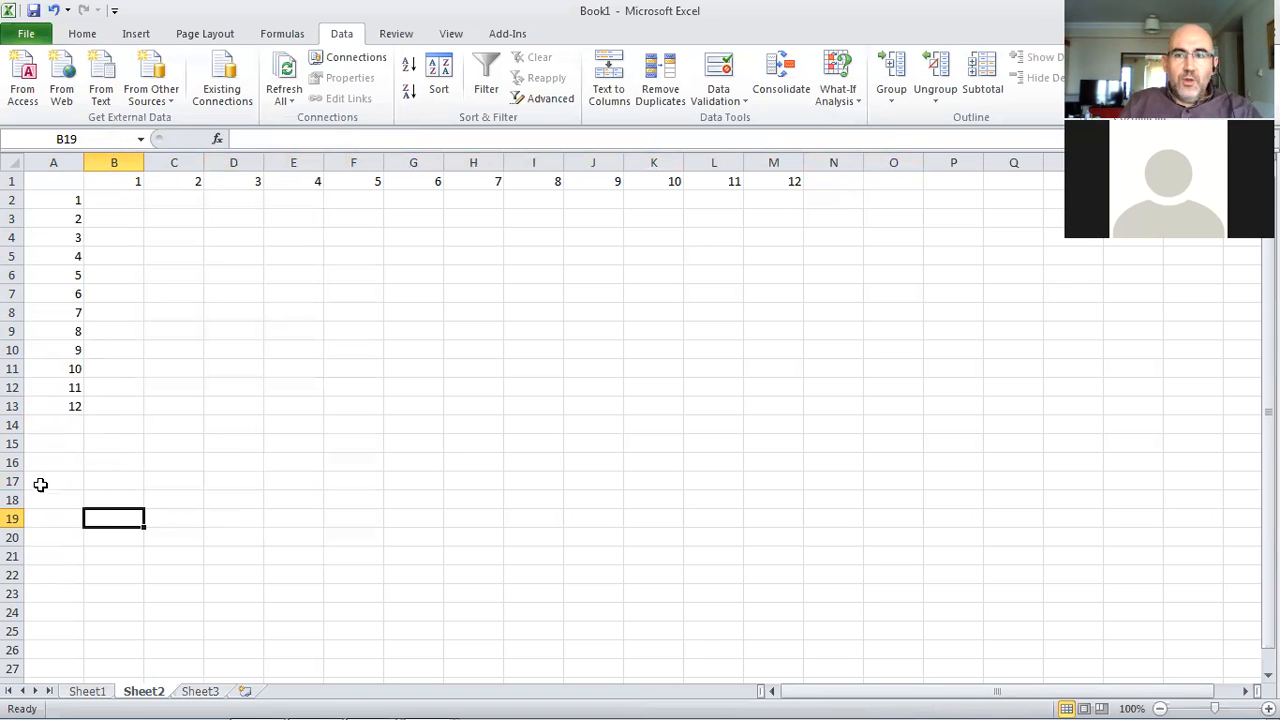
click(132, 203)
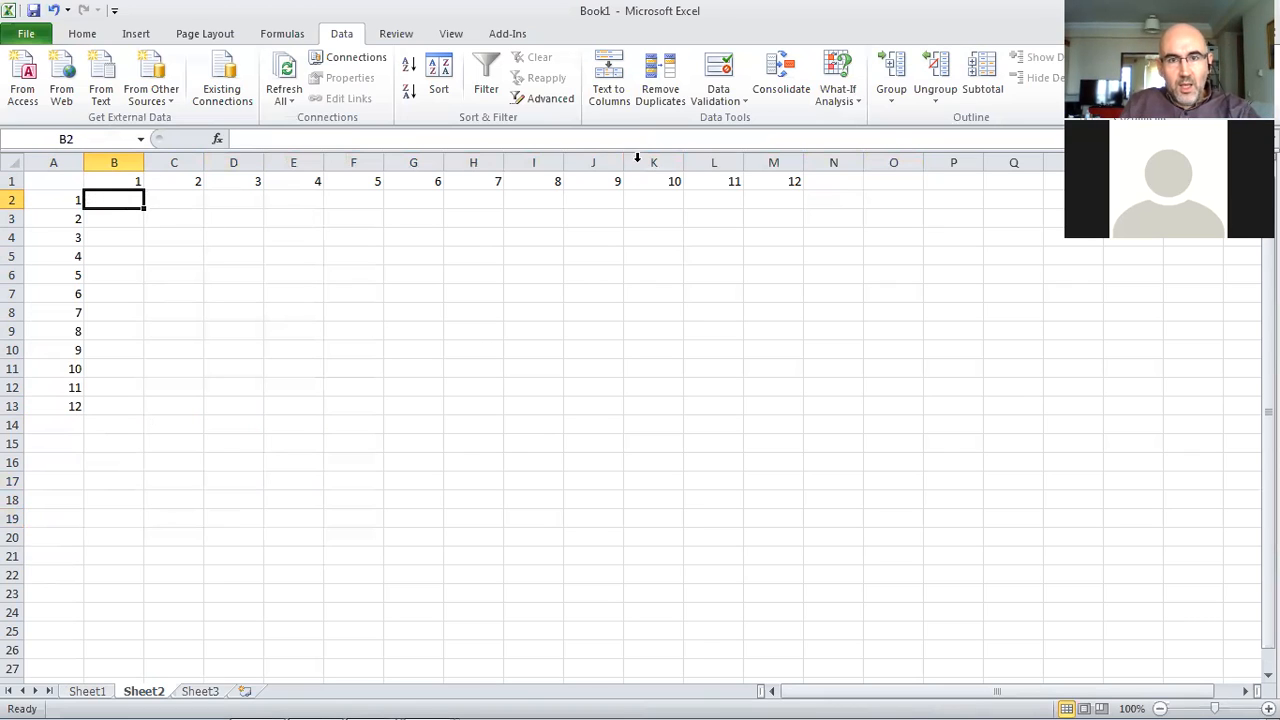
drag(650, 182, 659, 393)
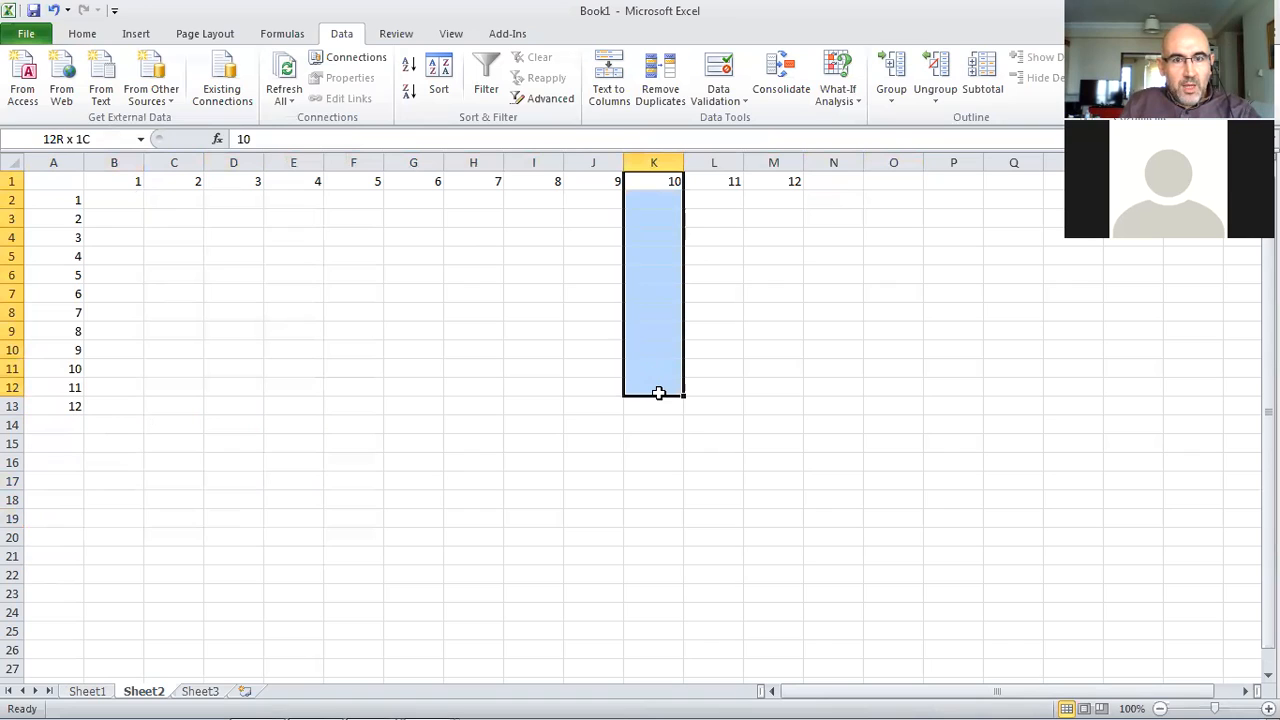
click(634, 386)
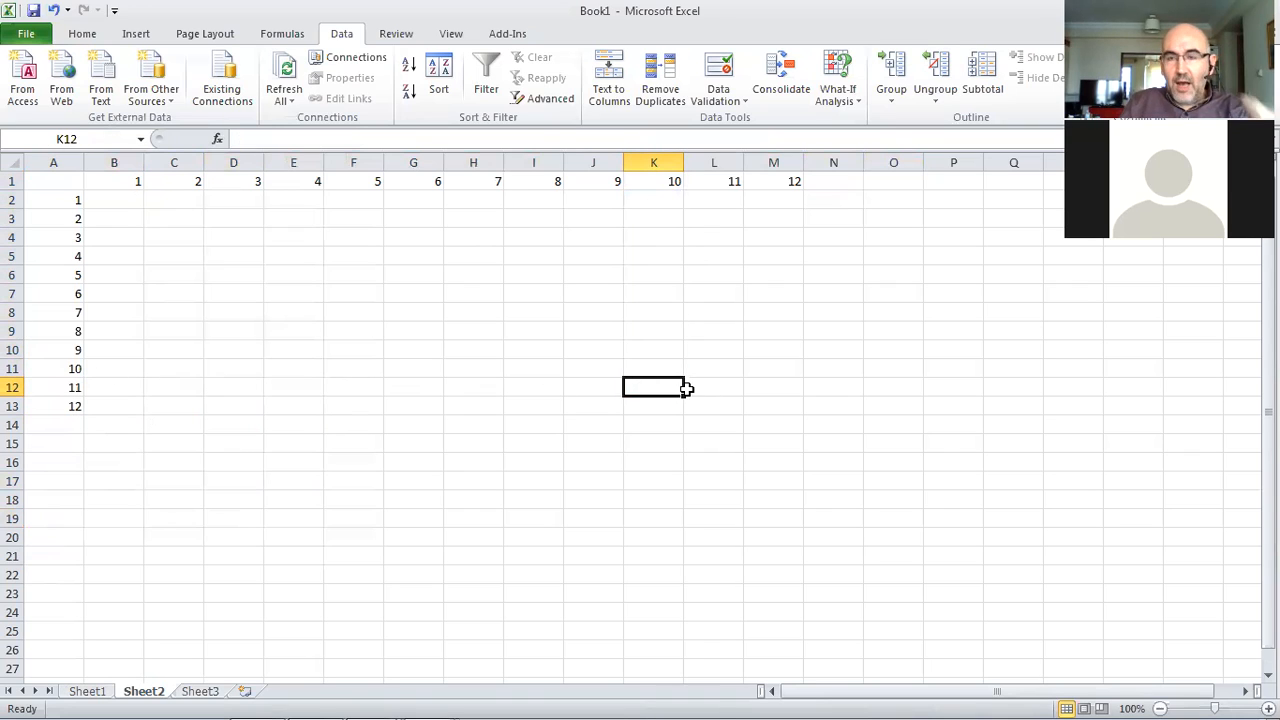
In B2, enter the mixed-reference formula =$A2*B$1 multiplying the row number by the column number
click(107, 198)
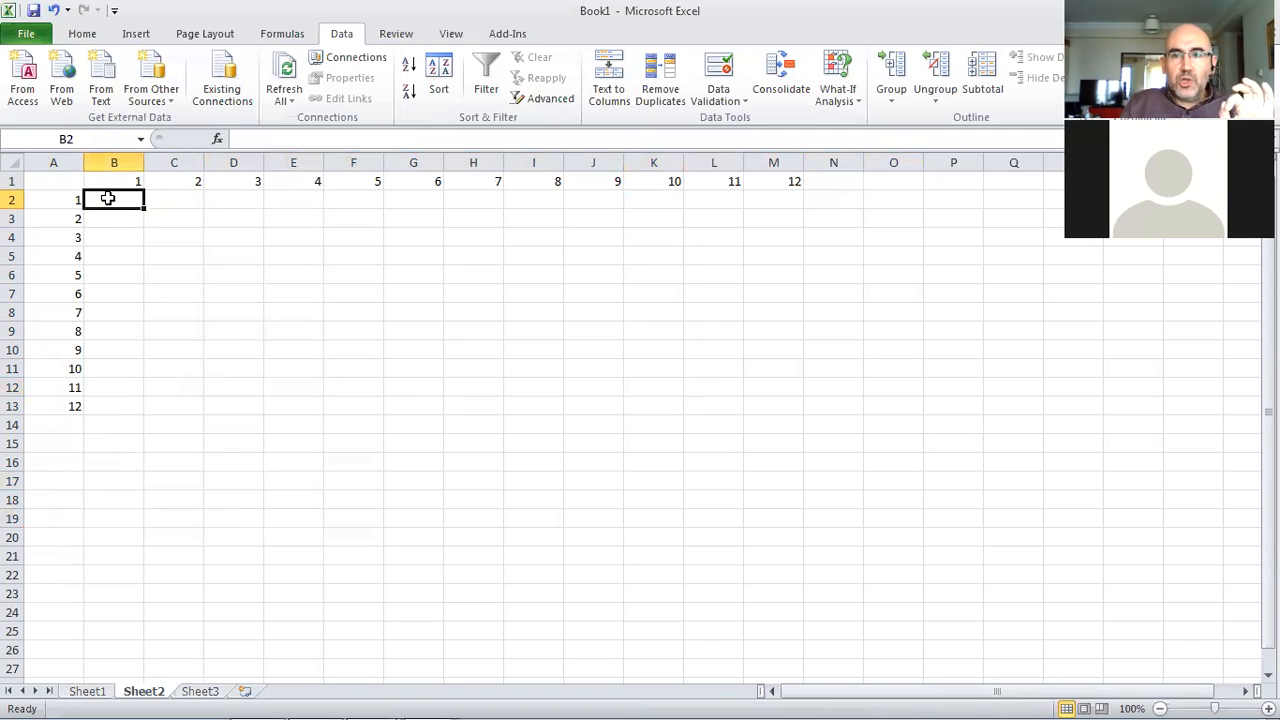
text(=)
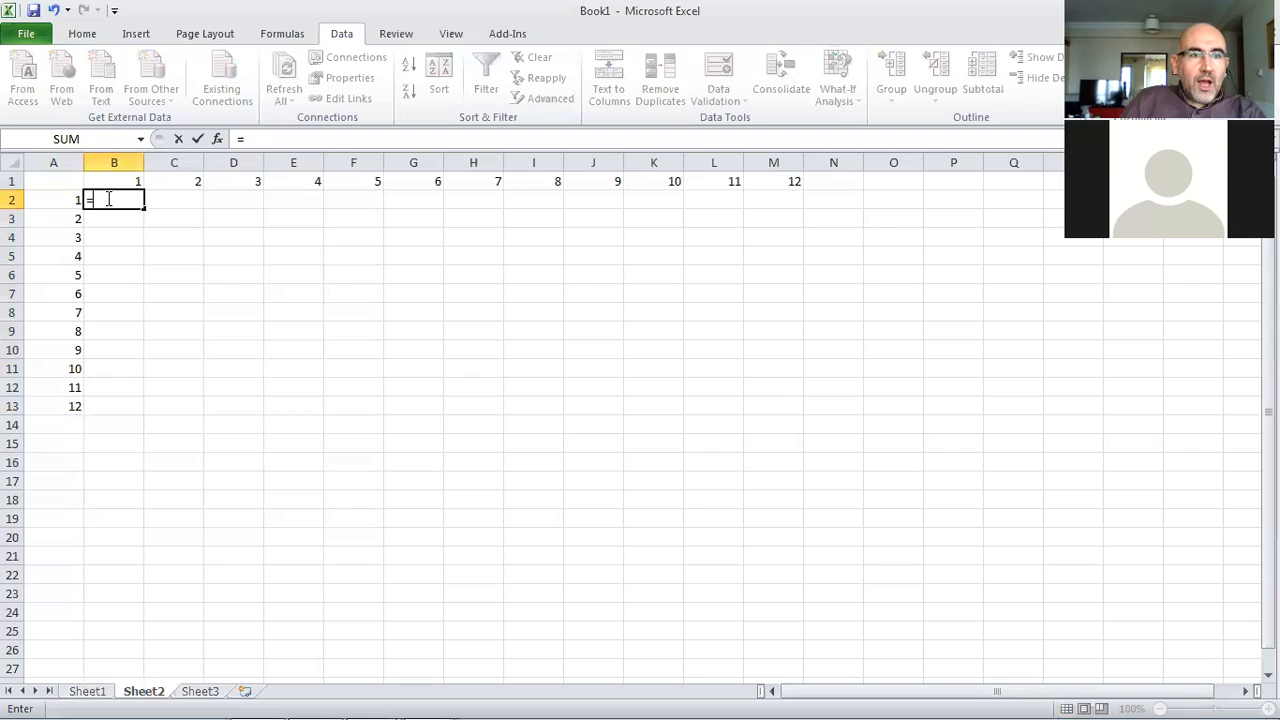
click(55, 197)
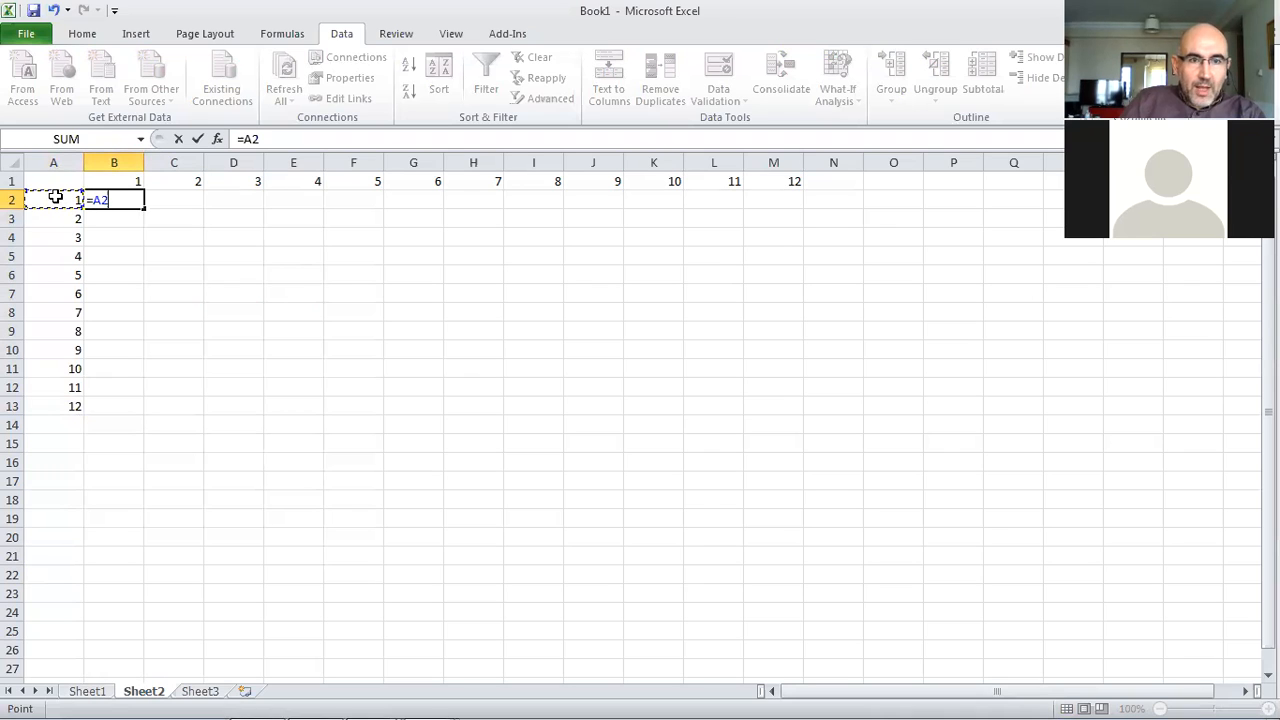
key(F4)
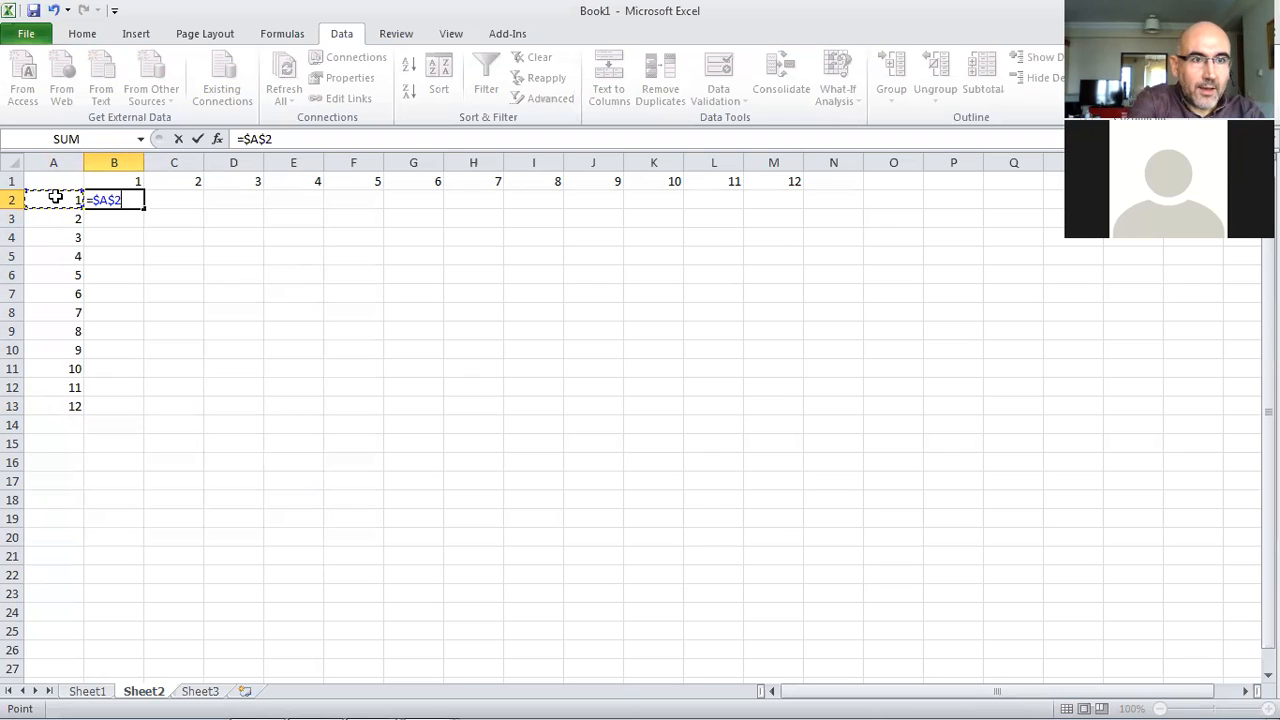
key(F4)
key(F4)
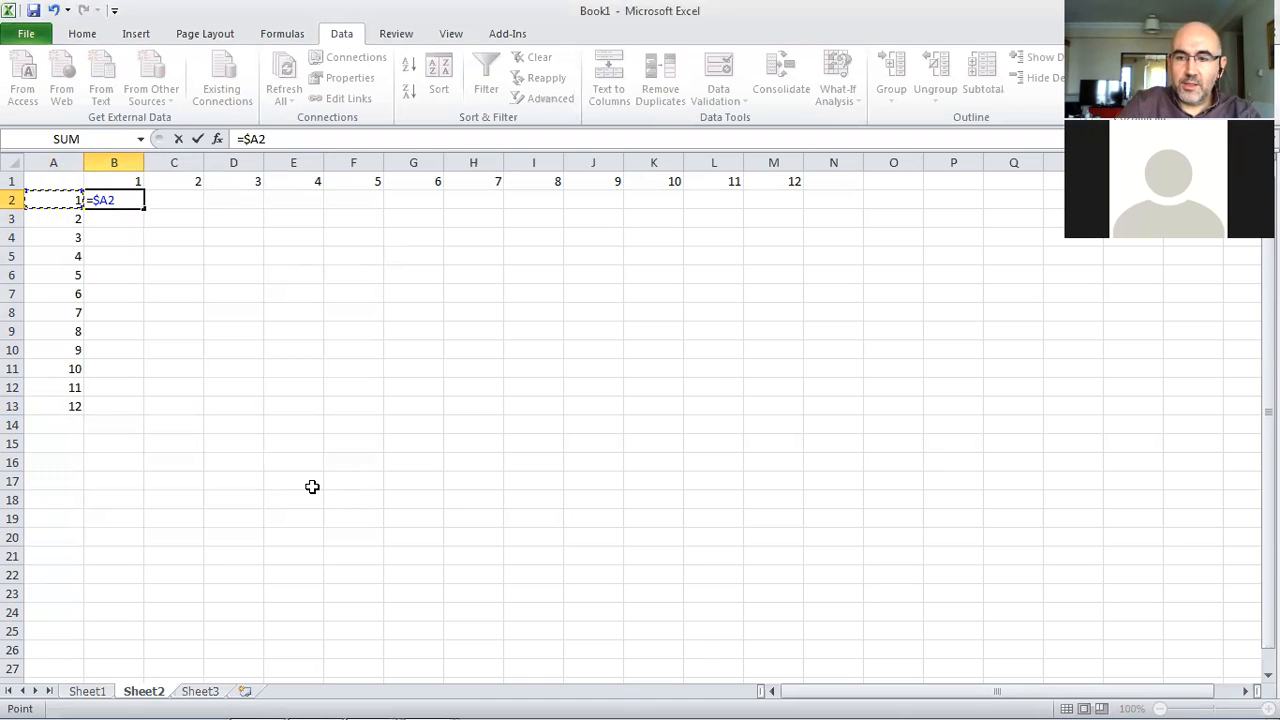
text(*)
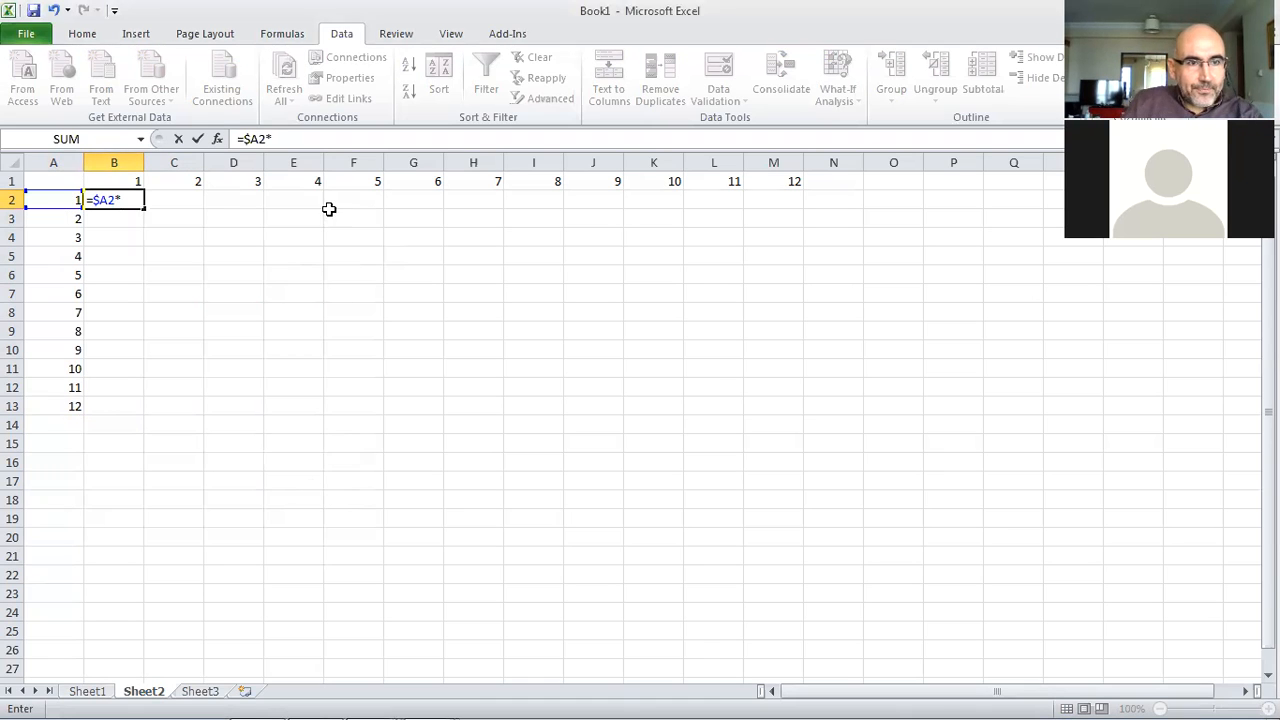
click(134, 180)
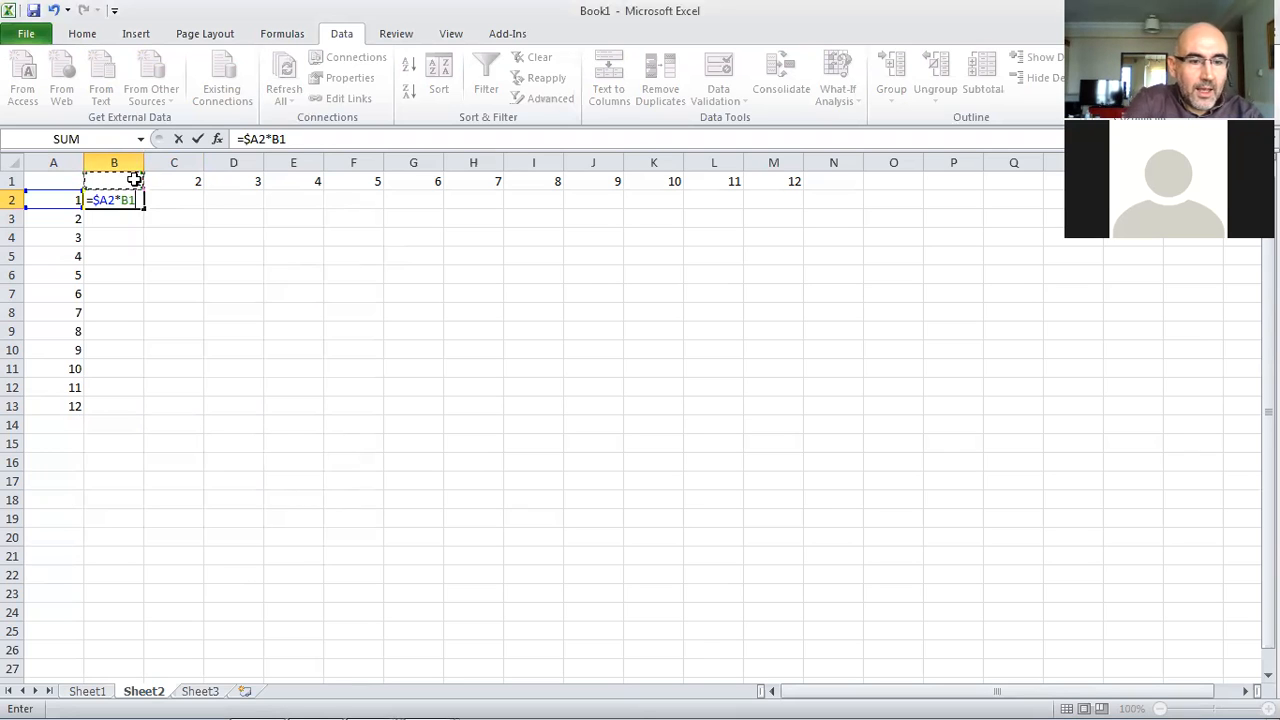
click(134, 179)
key(F4)
key(F4)
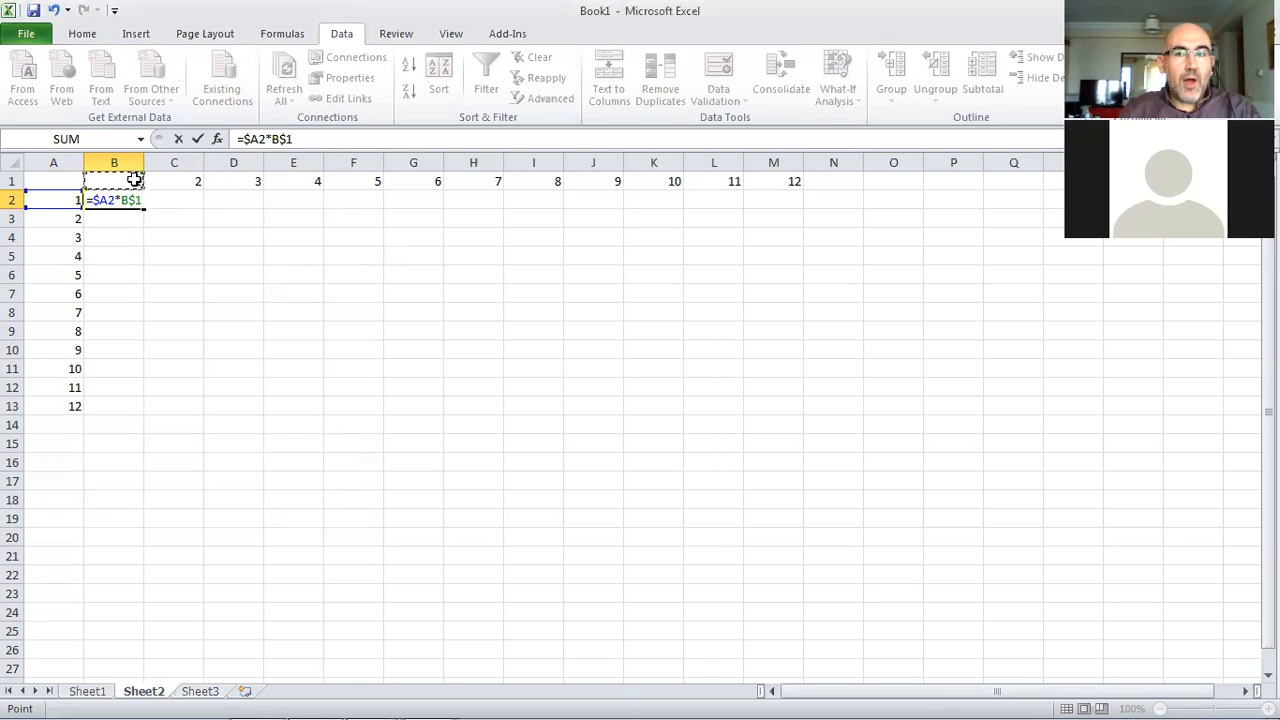
key(Return)
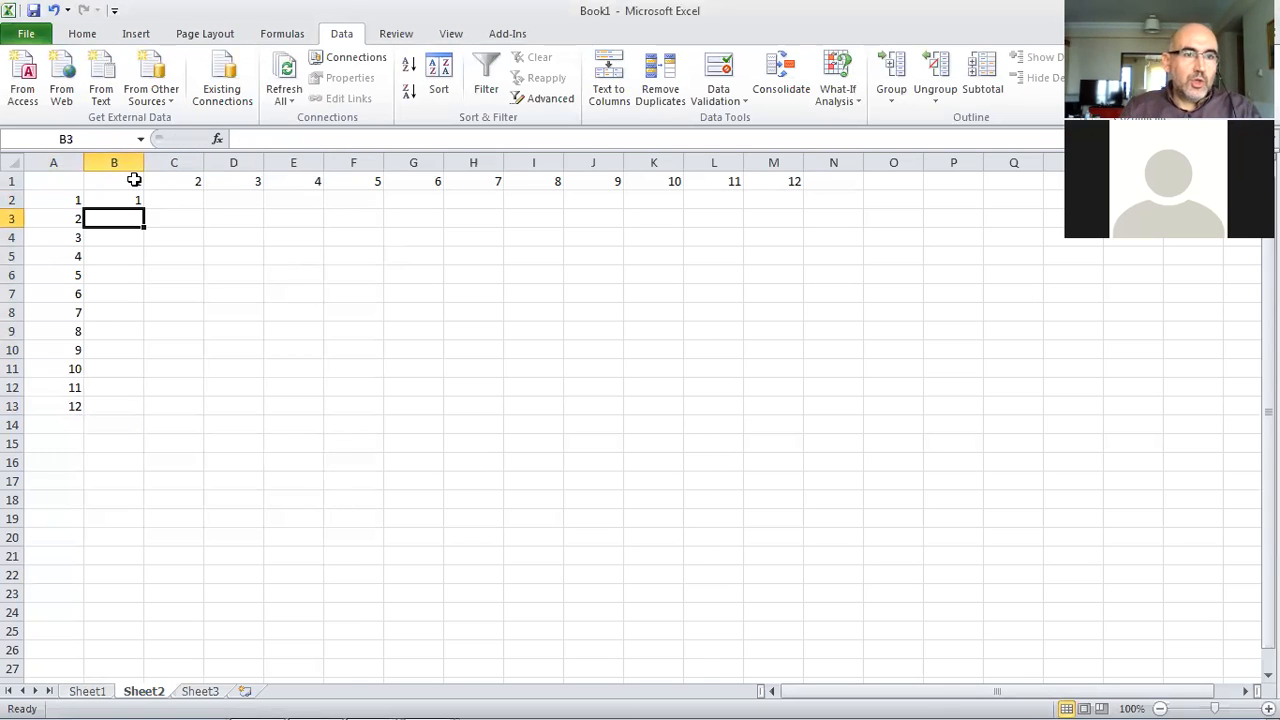
Fill the B2 formula across to M2 and down to row 13, then inspect the copied formulas in column D
click(130, 198)
drag(144, 208, 798, 212)
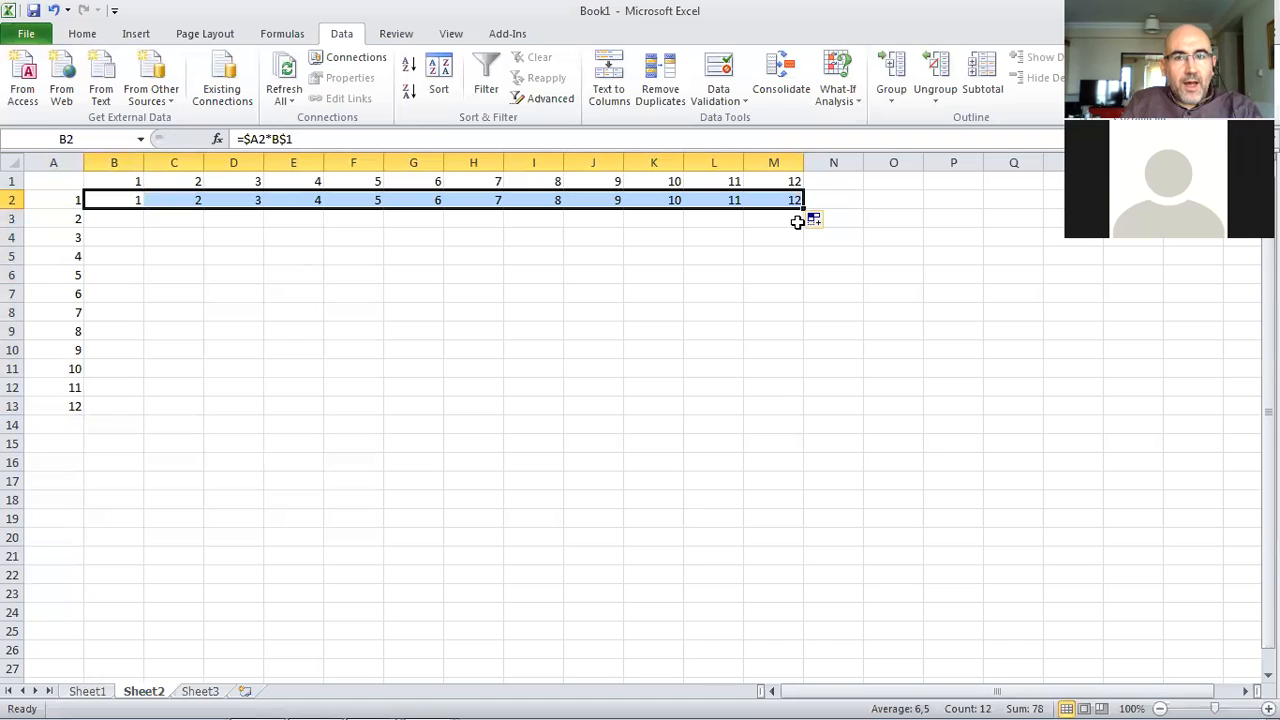
drag(803, 208, 802, 412)
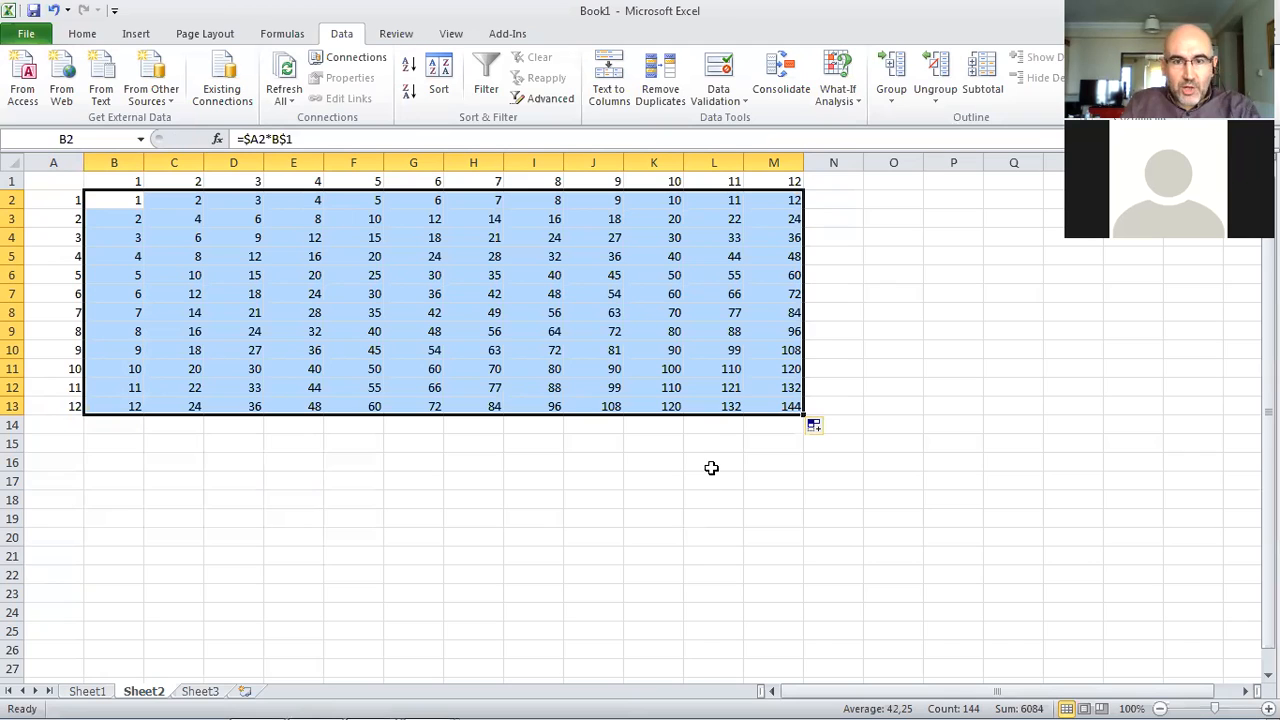
click(254, 409)
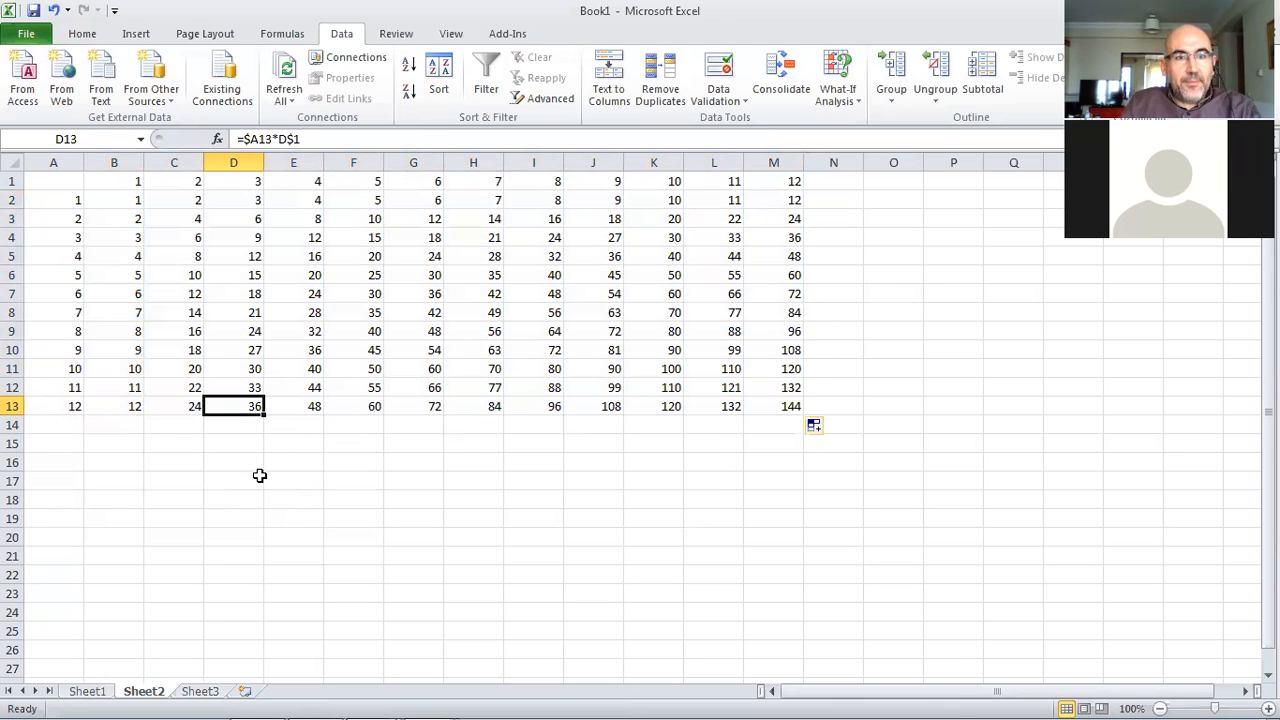
click(240, 255)
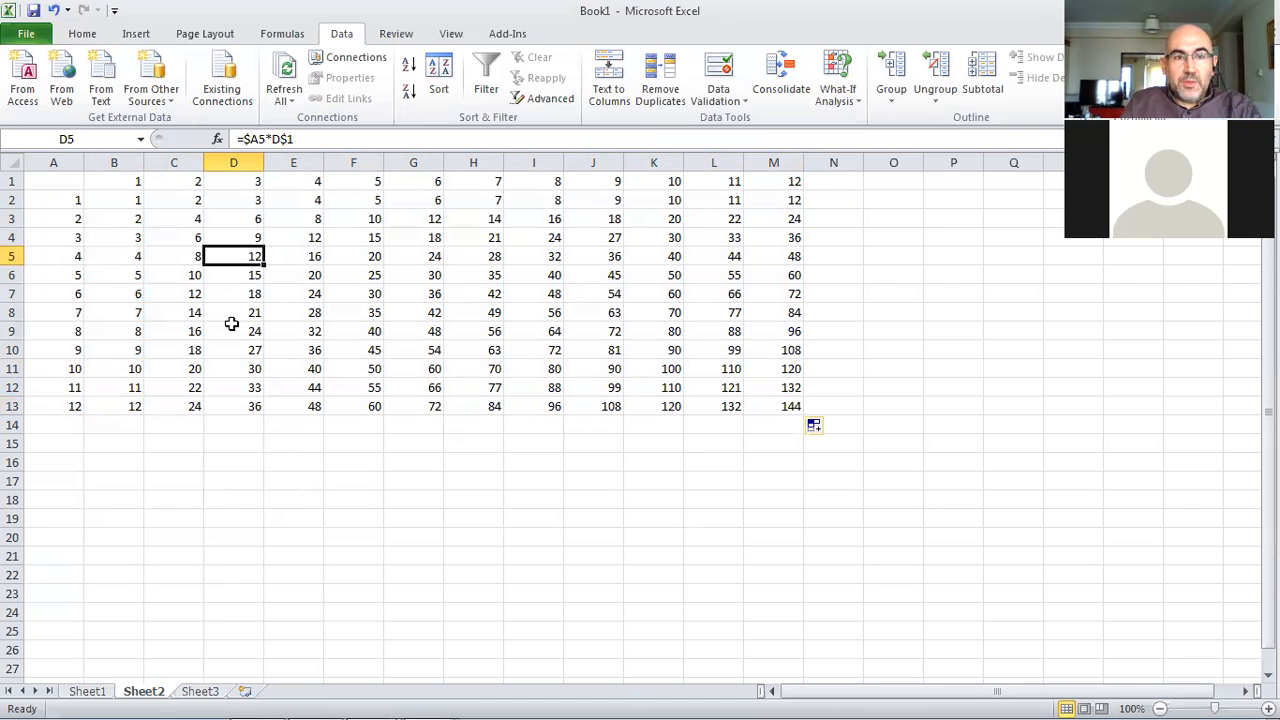
Make the column A and row 1 header numbers bold, then review formulas in the table
click(52, 162)
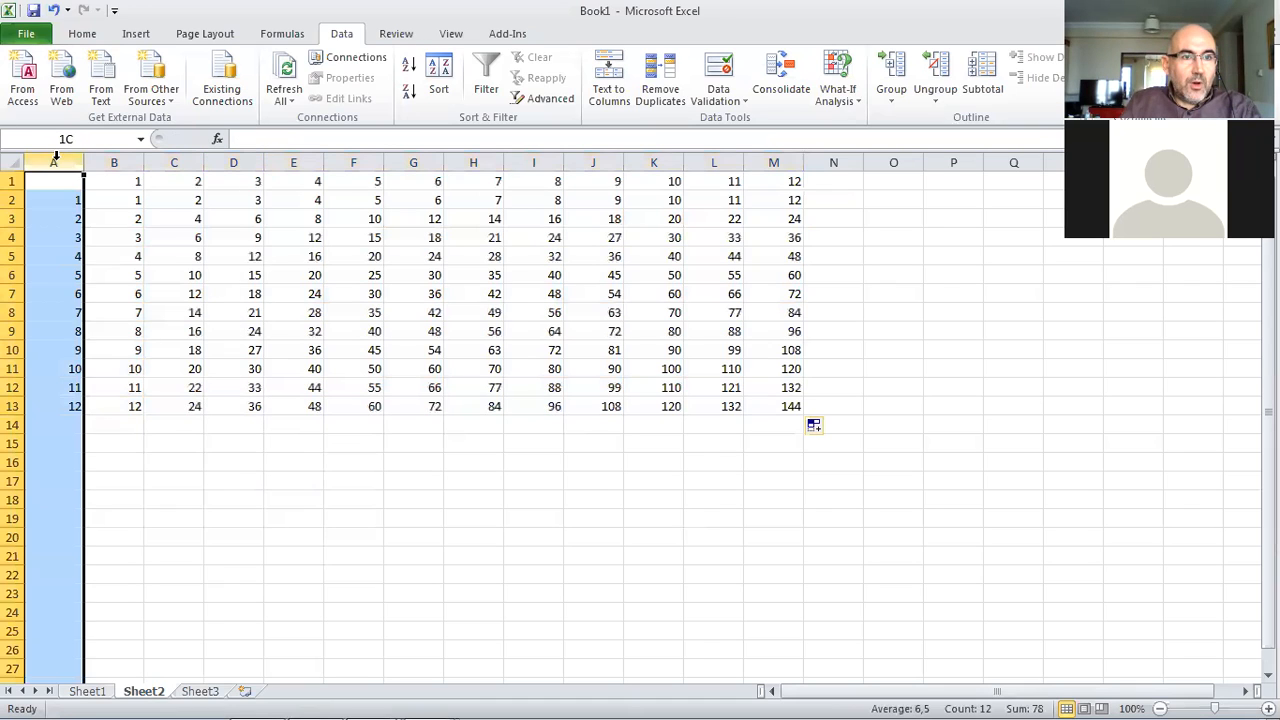
click(82, 33)
click(157, 92)
click(12, 181)
click(156, 91)
click(131, 367)
click(14, 181)
click(156, 91)
click(210, 296)
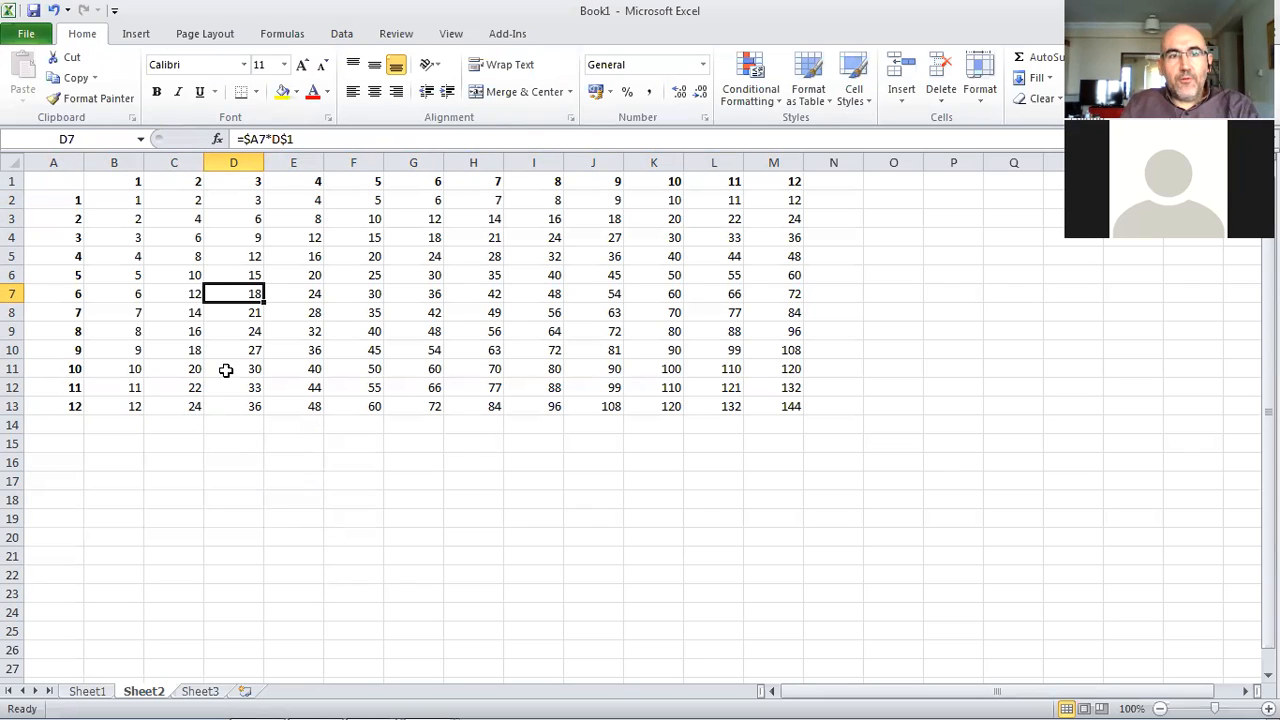
click(124, 200)
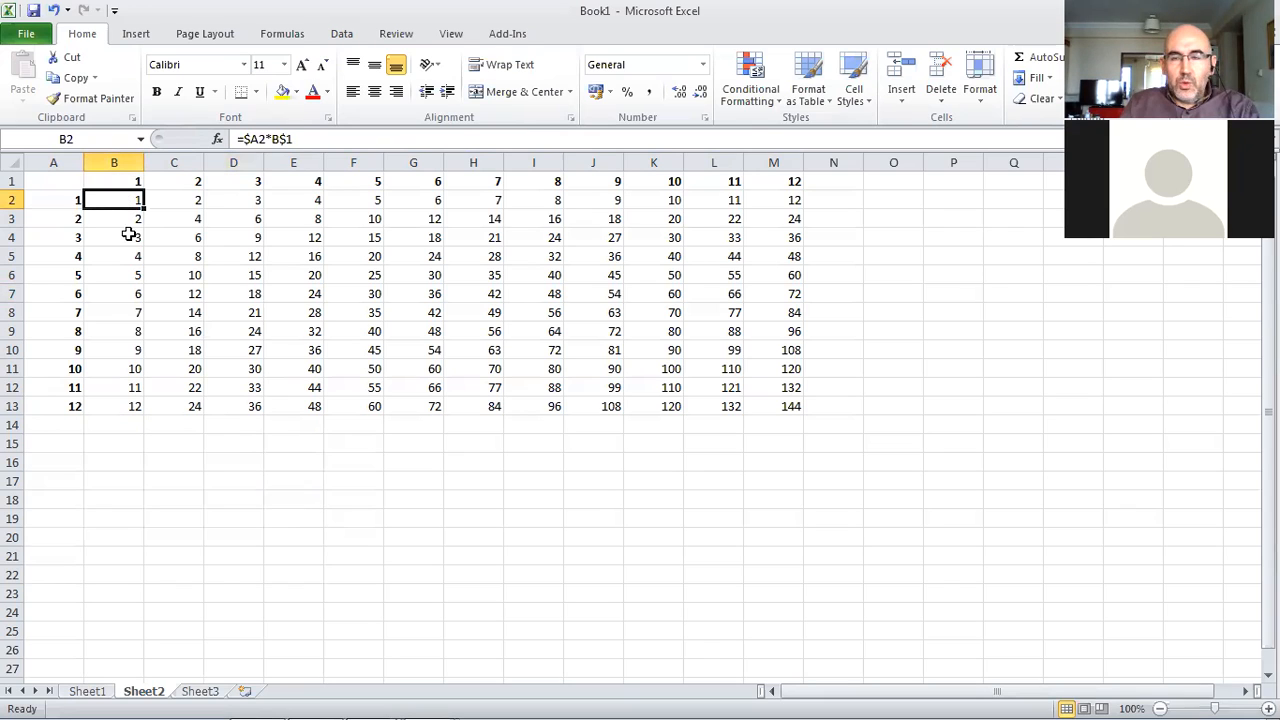